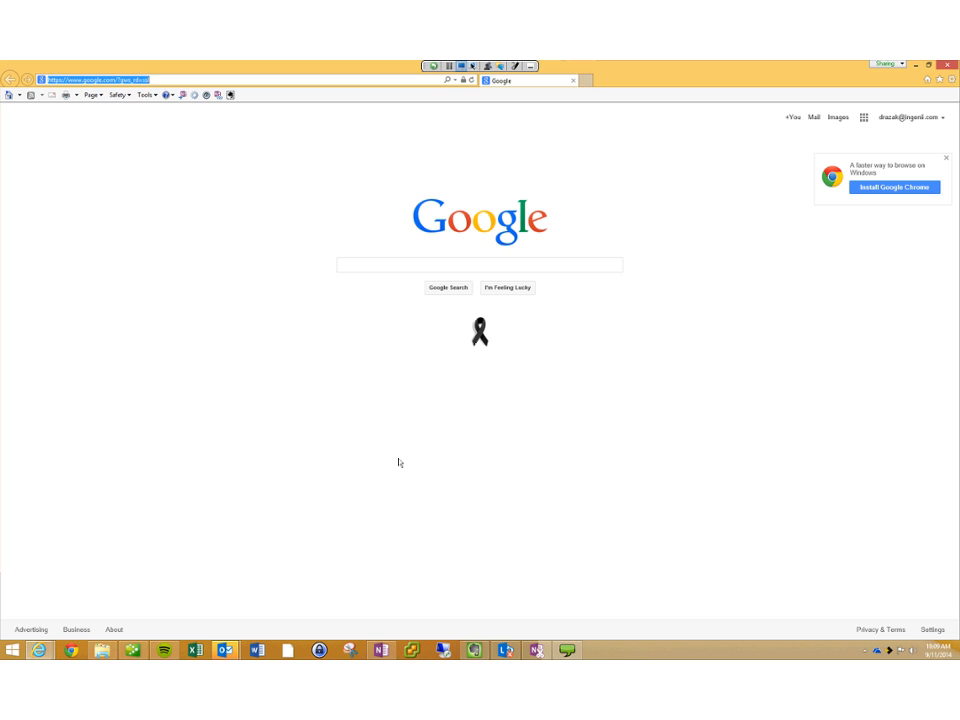
Step: Go to portal.microsoftonline.com and sign in with the organisational account credentials
{"action": "type", "text": "portal.microsoftonline.com/"}
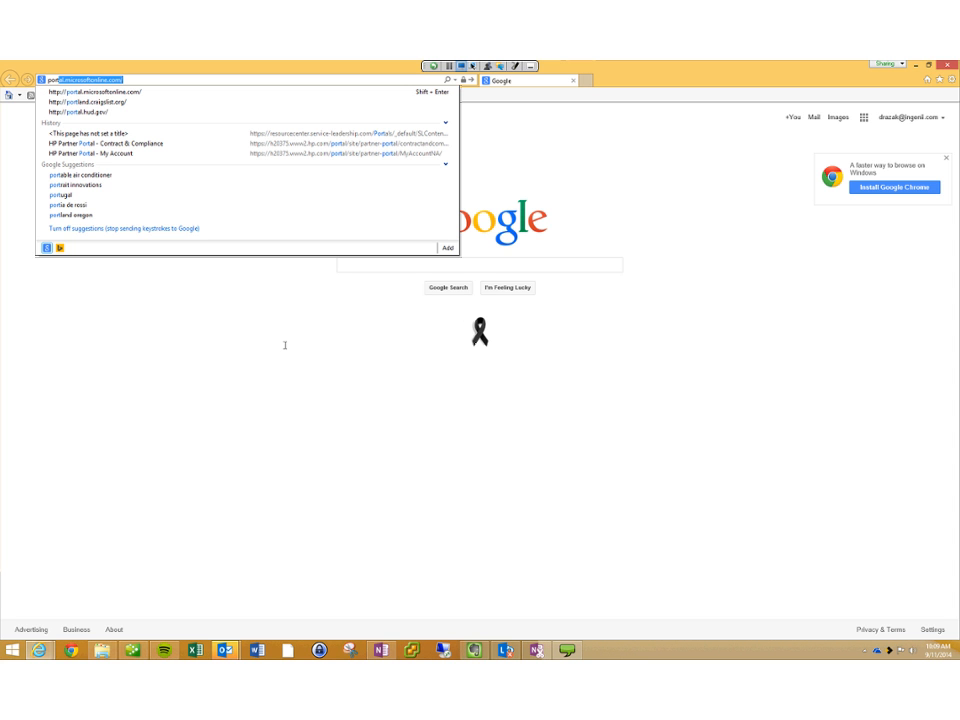
{"action": "key", "text": "Return"}
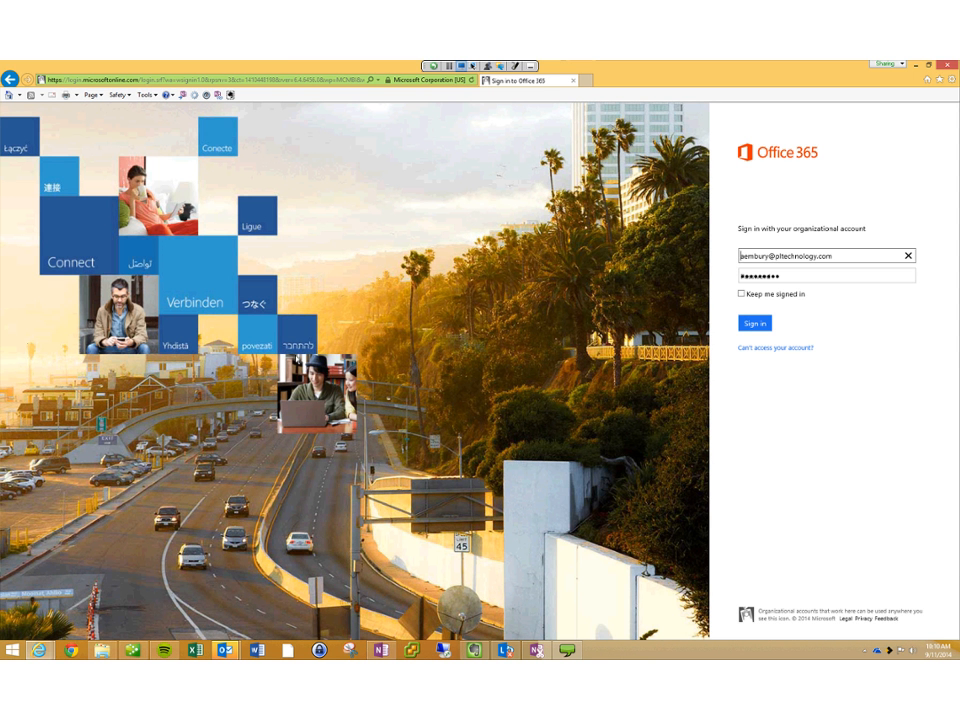
{"action": "key", "text": "Return"}
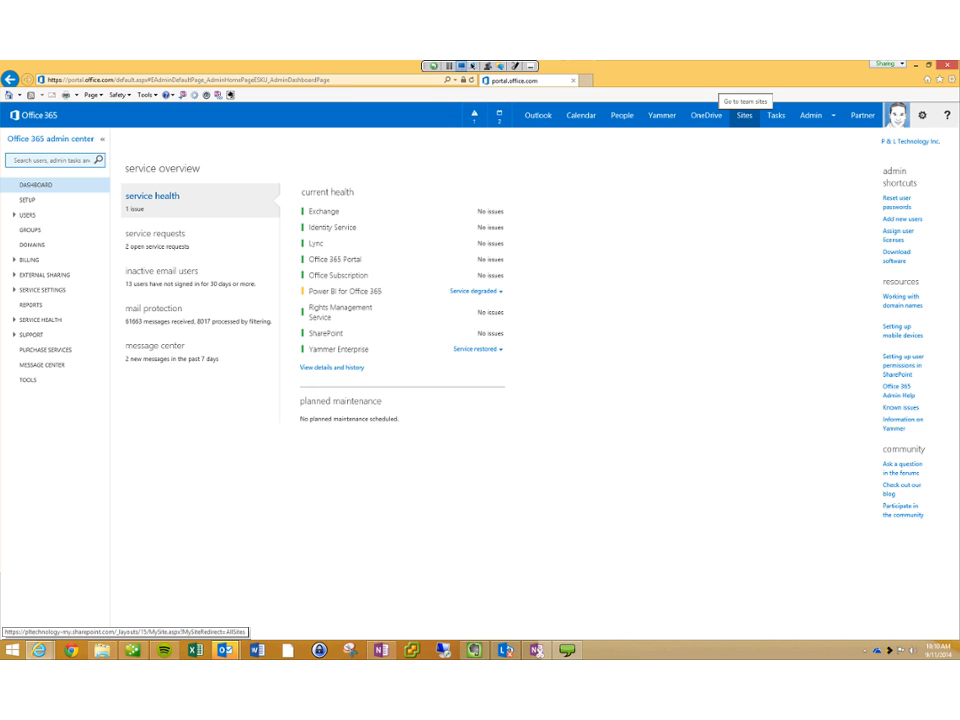
Step: Leave the admin center for the OneDrive for Business Documents library, via the Sites listing
{"action": "left_click", "coordinate": [744, 115]}
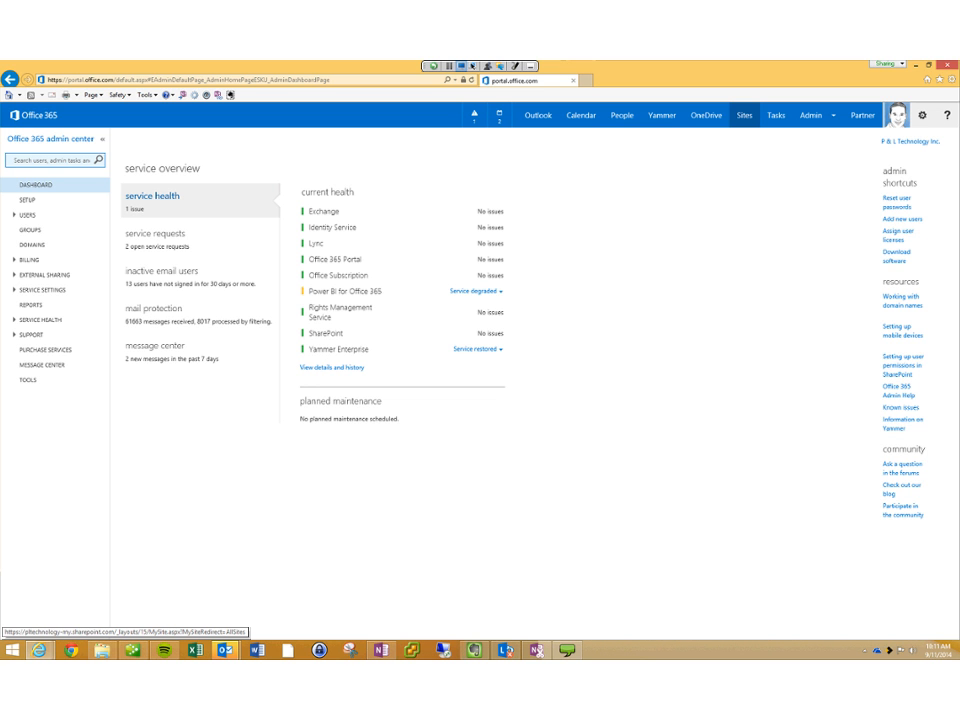
{"action": "left_click", "coordinate": [706, 115]}
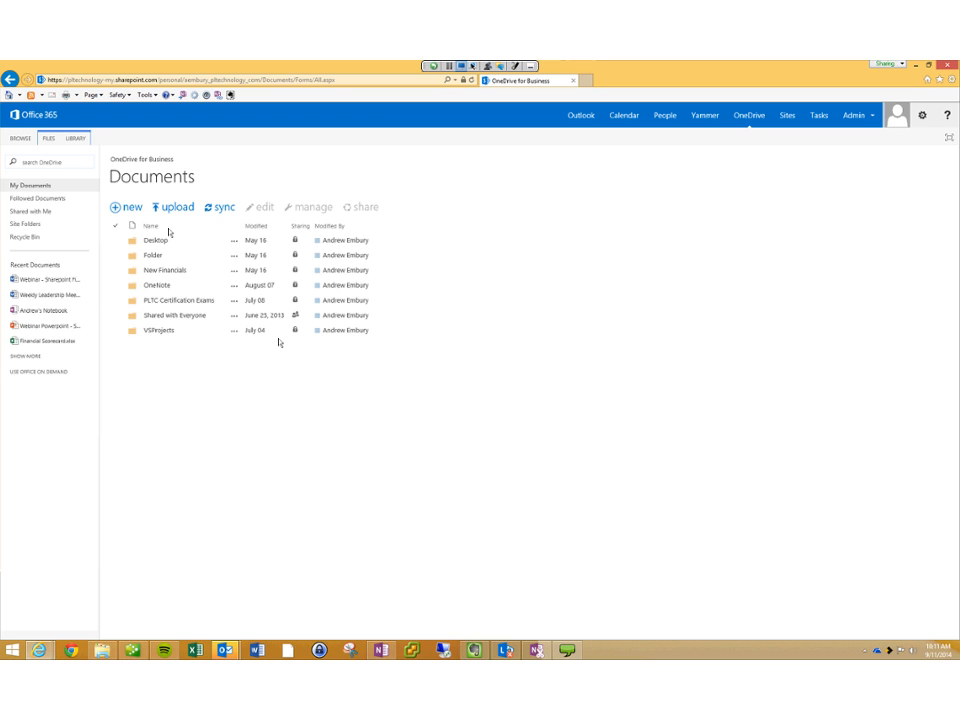
Step: Open File Explorer and go through Desktop to the synced OneDrive for Business folder
{"action": "mouse_move", "coordinate": [103, 651]}
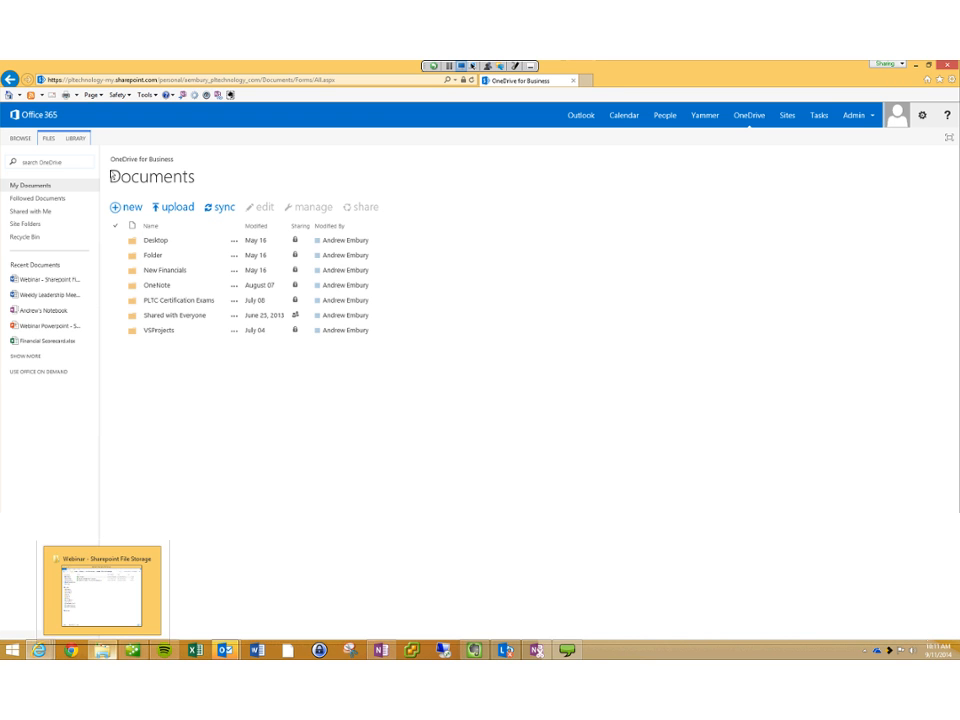
{"action": "left_click", "coordinate": [101, 595]}
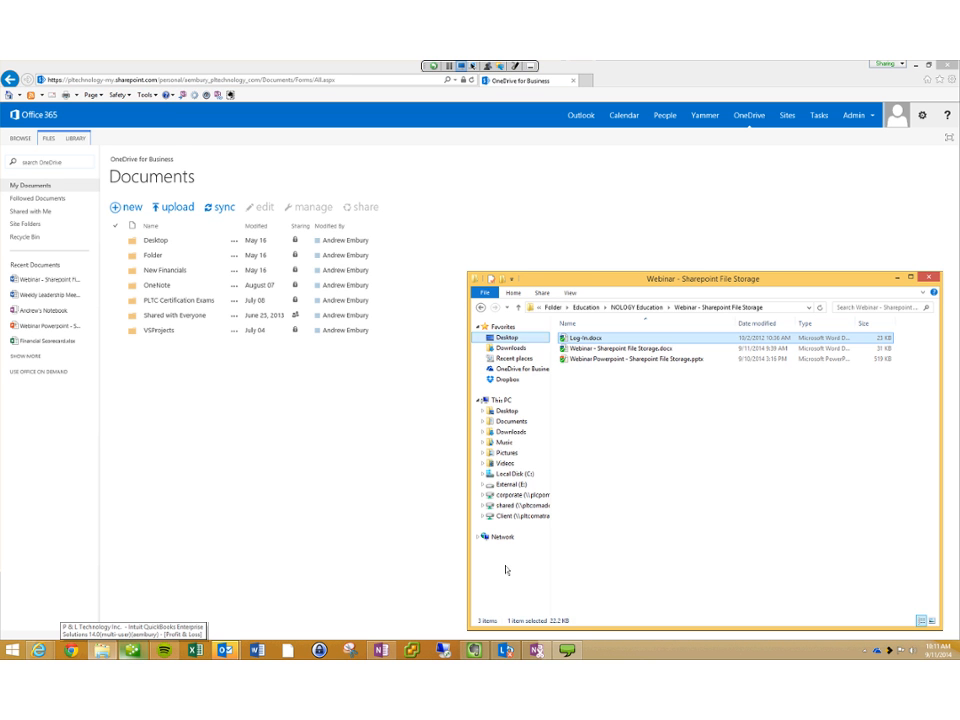
{"action": "left_click", "coordinate": [507, 337]}
{"action": "left_click_drag", "start_coordinate": [588, 279], "coordinate": [585, 195]}
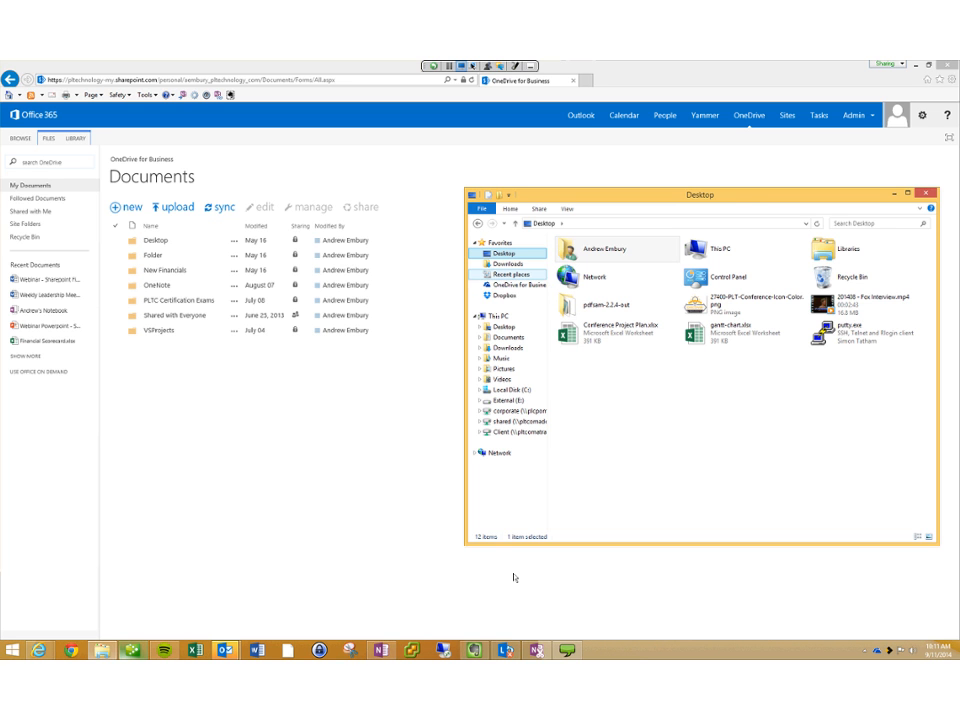
{"action": "left_click", "coordinate": [515, 285]}
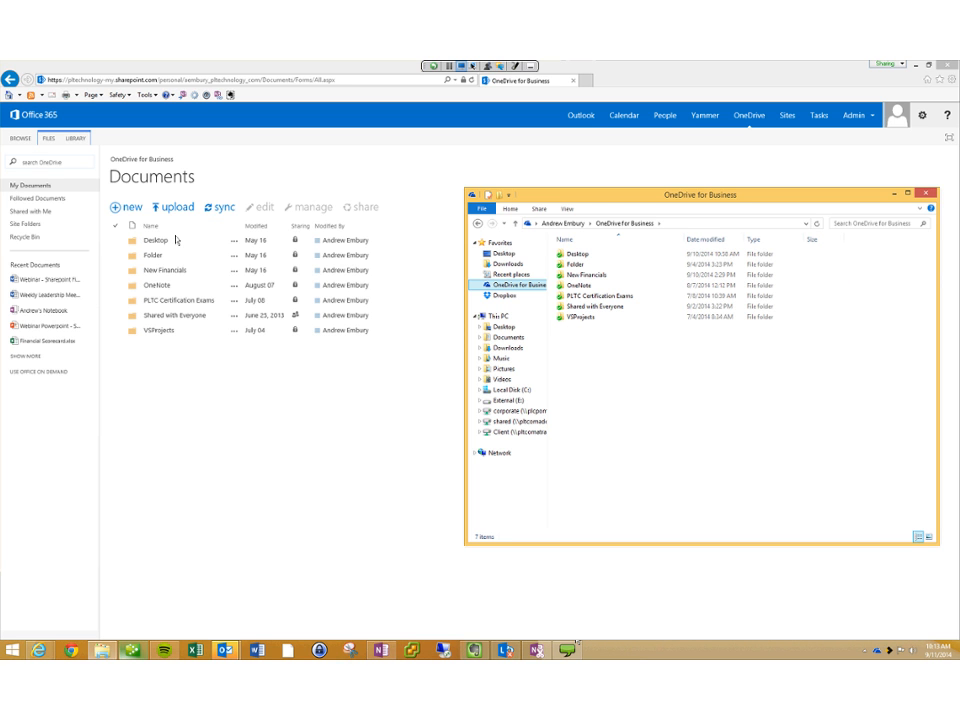
Step: Bring the browser with the online OneDrive Documents library back to the front
{"action": "left_click", "coordinate": [177, 241]}
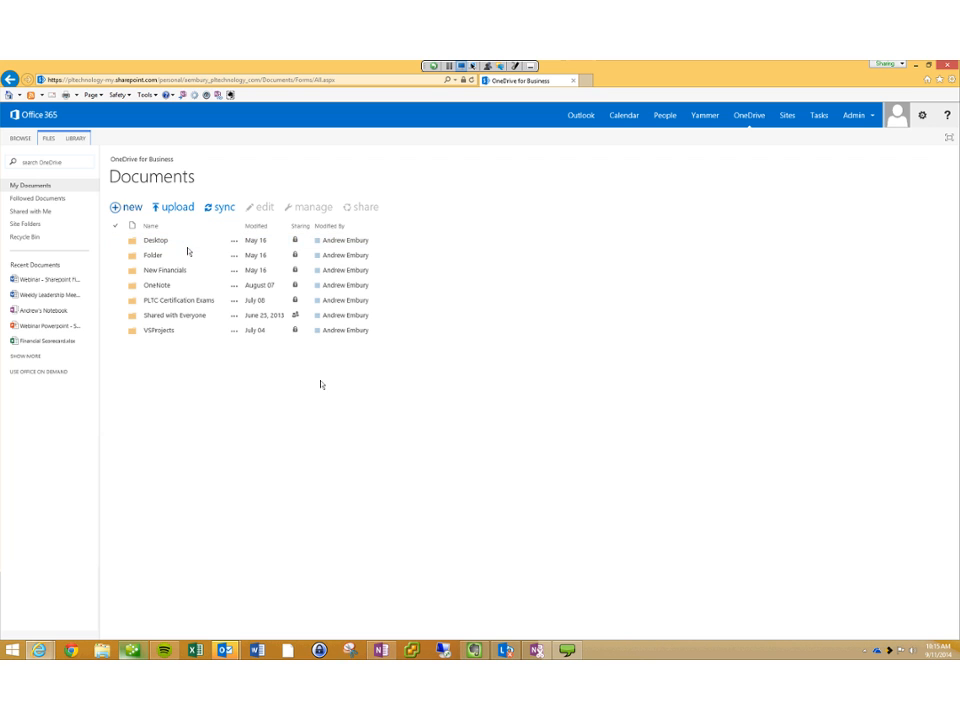
Step: Create a new blank Word document, Document.docx, from the + new menu
{"action": "left_click", "coordinate": [129, 193]}
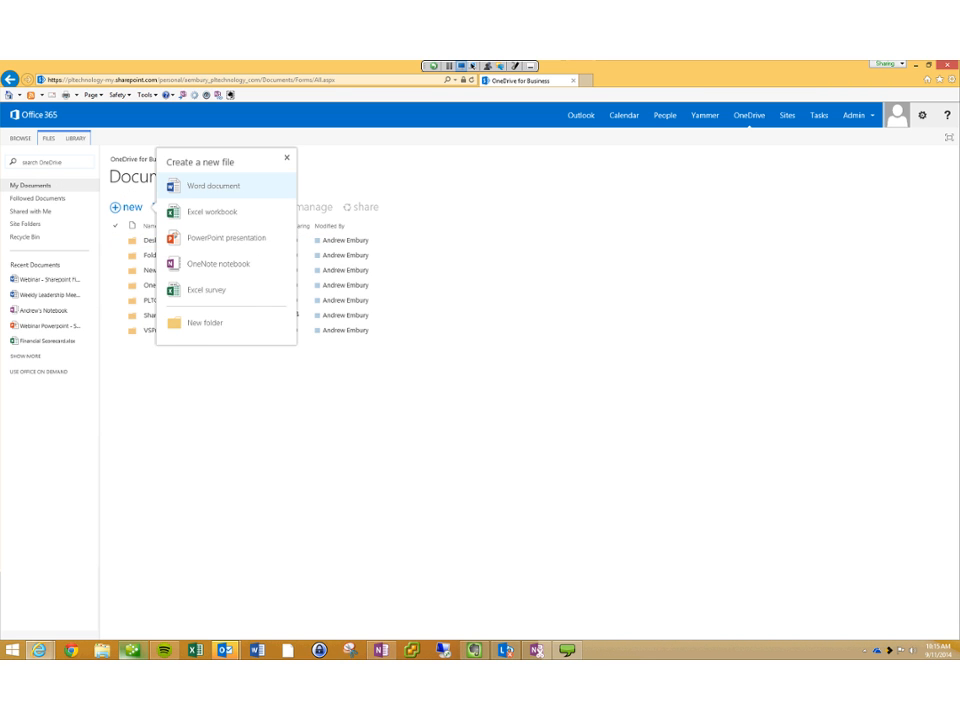
{"action": "left_click", "coordinate": [213, 186]}
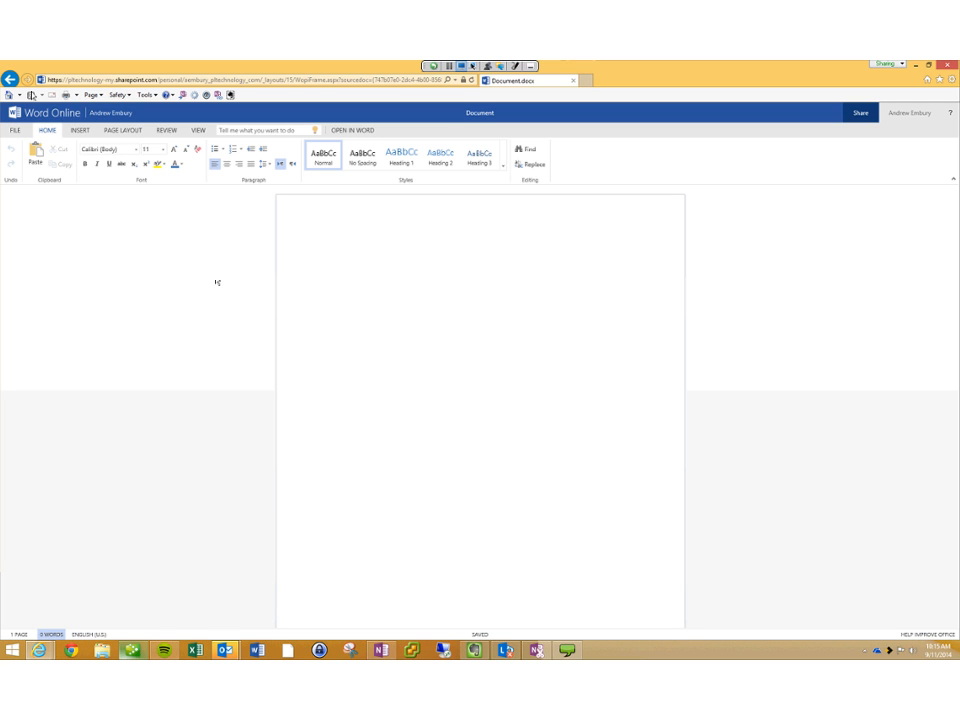
Step: Type 'Here is my content' followed by a bulleted list with 'List 1' and 'List 2'
{"action": "type", "text": "Here is my content"}
{"action": "key", "text": "Return"}
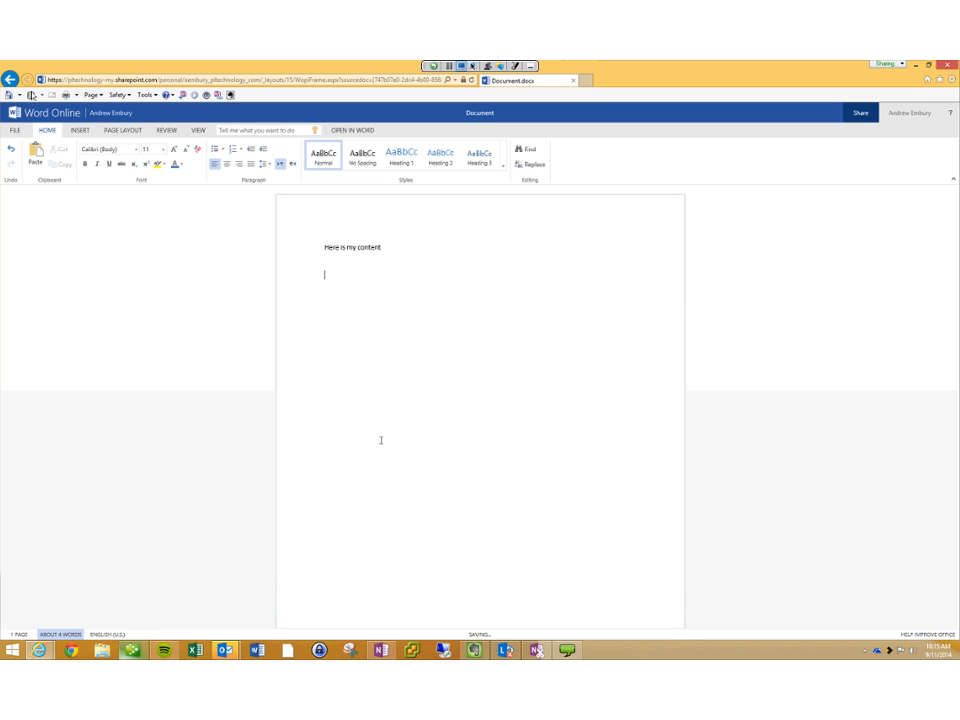
{"action": "left_click", "coordinate": [214, 148]}
{"action": "type", "text": "List 1"}
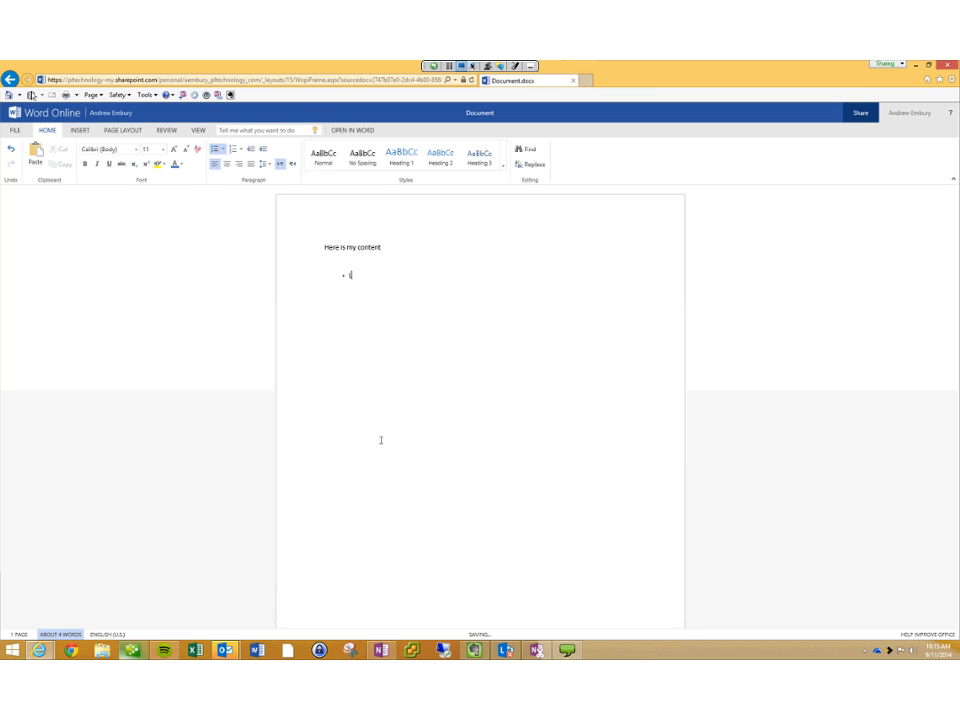
{"action": "key", "text": "Return"}
{"action": "type", "text": "List 2"}
{"action": "key", "text": "Return"}
{"action": "key", "text": "Return"}
{"action": "key", "text": "Return"}
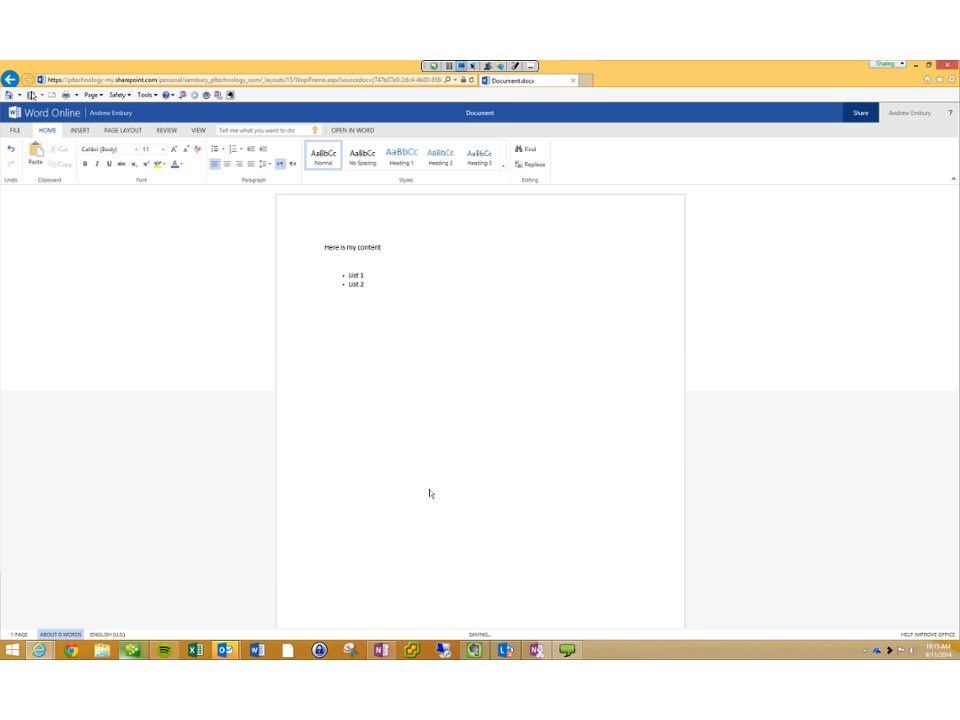
Step: Enlarge and highlight the first line in yellow, then rename the document 'Drews Online Word File'
{"action": "left_click_drag", "start_coordinate": [381, 247], "coordinate": [324, 247]}
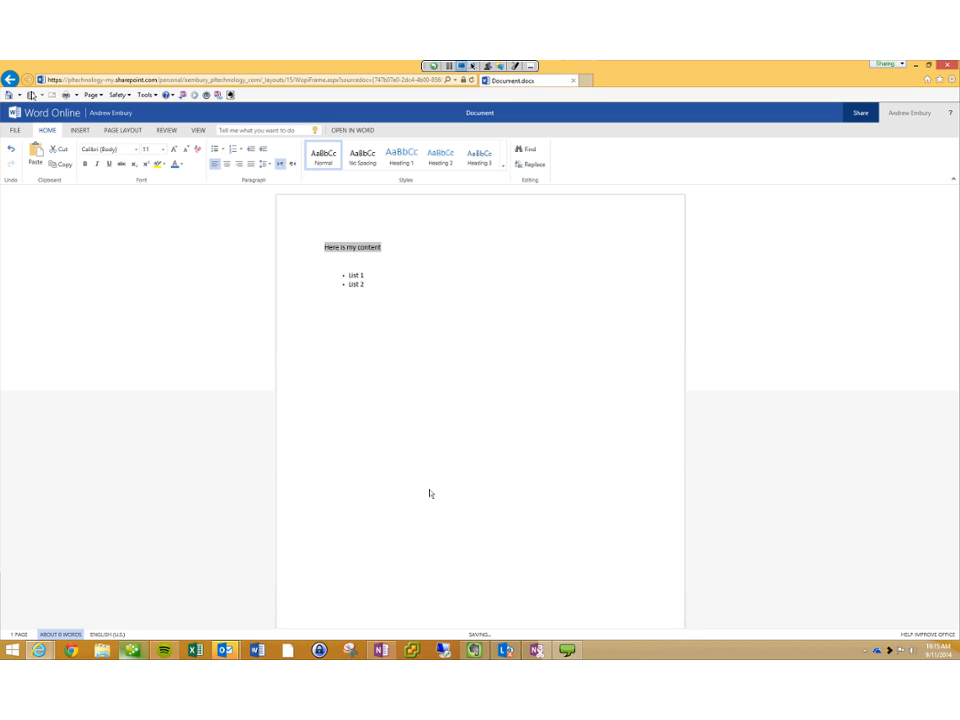
{"action": "left_click", "coordinate": [174, 149]}
{"action": "left_click", "coordinate": [174, 149]}
{"action": "left_click", "coordinate": [174, 149]}
{"action": "left_click", "coordinate": [165, 164]}
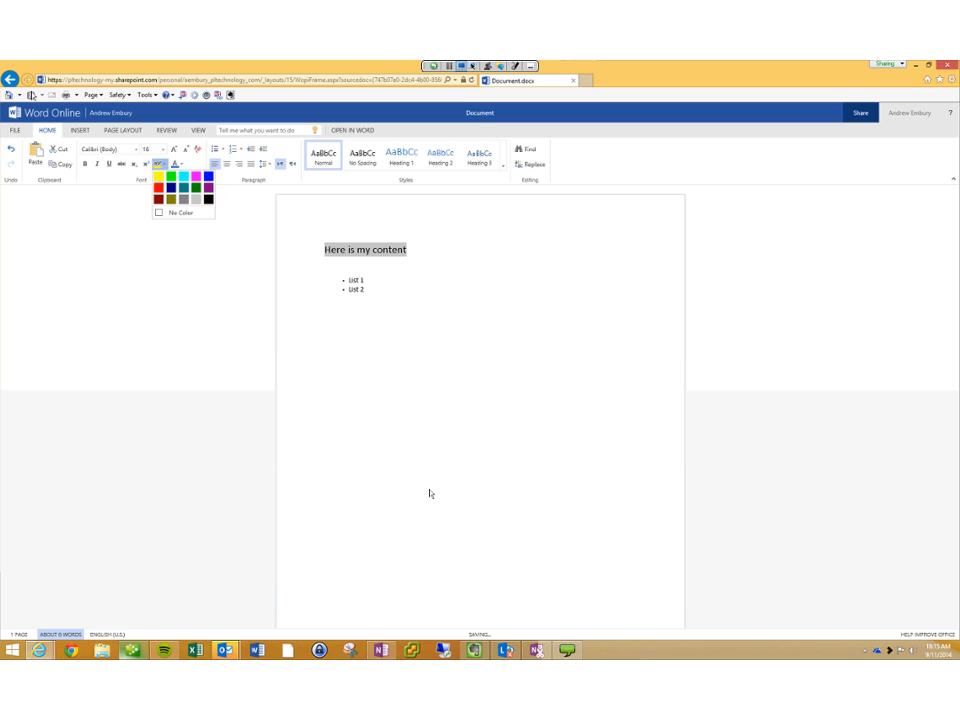
{"action": "left_click", "coordinate": [327, 266]}
{"action": "left_click", "coordinate": [327, 266]}
{"action": "left_click_drag", "start_coordinate": [407, 250], "coordinate": [324, 250]}
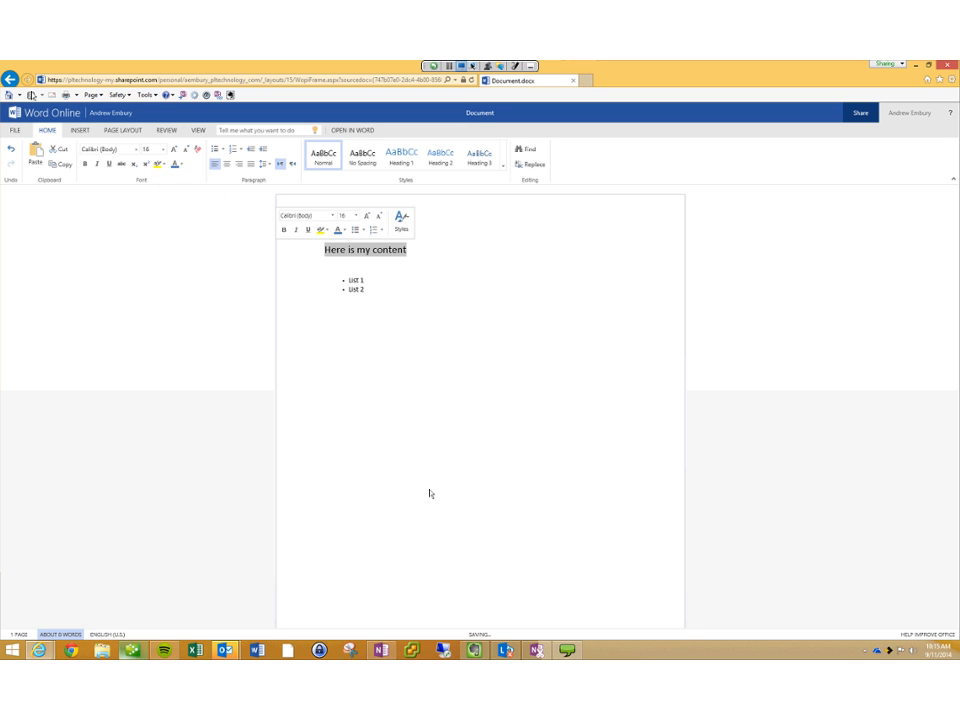
{"action": "left_click", "coordinate": [164, 164]}
{"action": "left_click", "coordinate": [159, 219]}
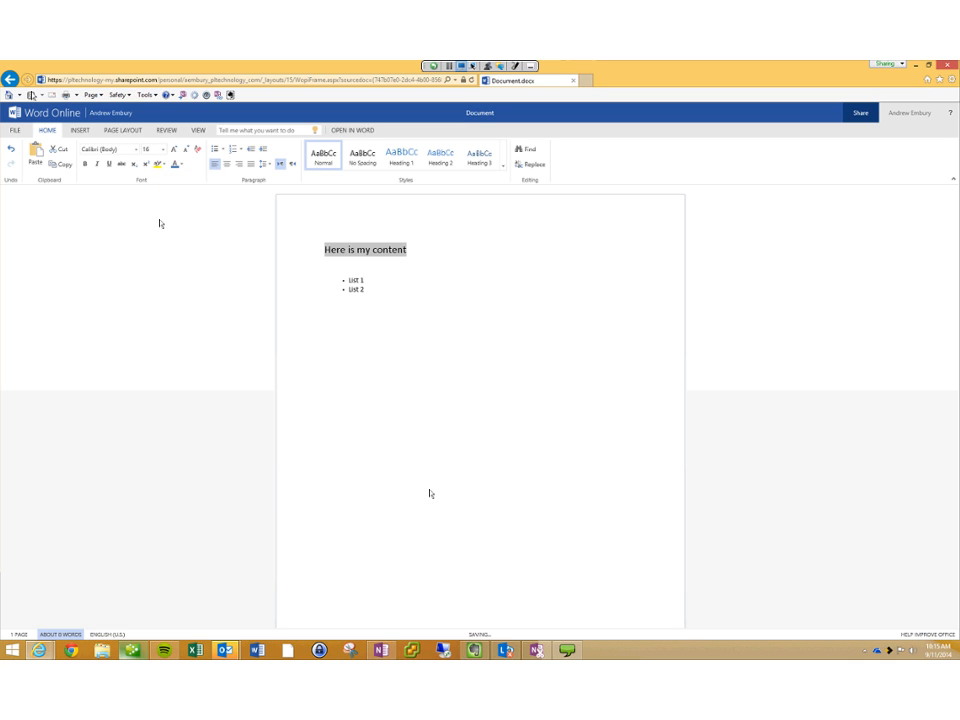
{"action": "left_click", "coordinate": [164, 164]}
{"action": "left_click", "coordinate": [159, 177]}
{"action": "left_click", "coordinate": [326, 327]}
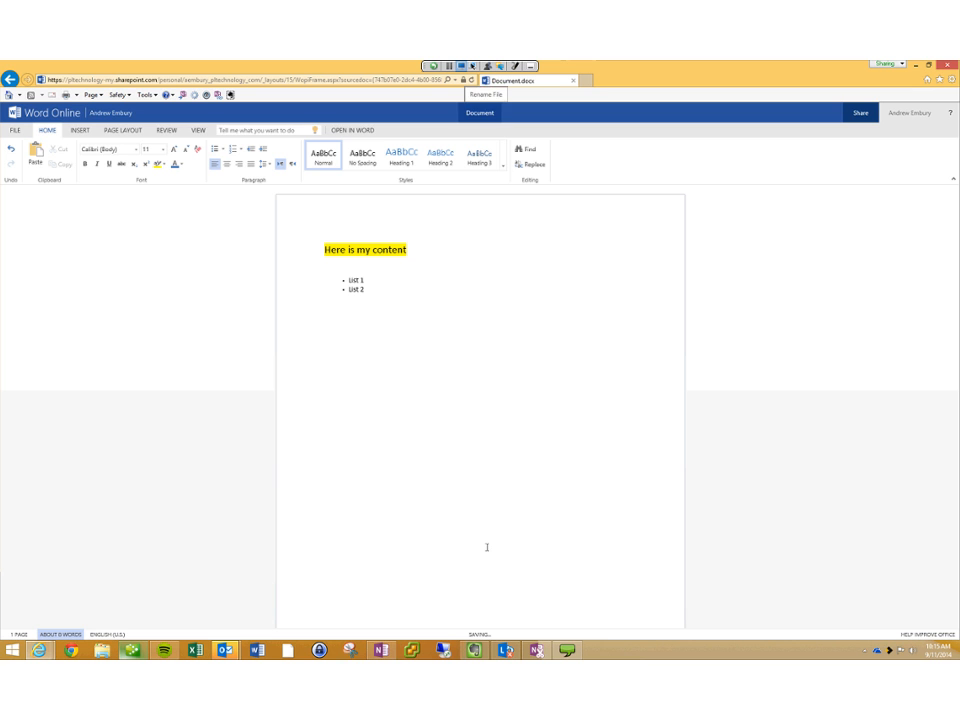
{"action": "left_click", "coordinate": [480, 113]}
{"action": "type", "text": "D"}
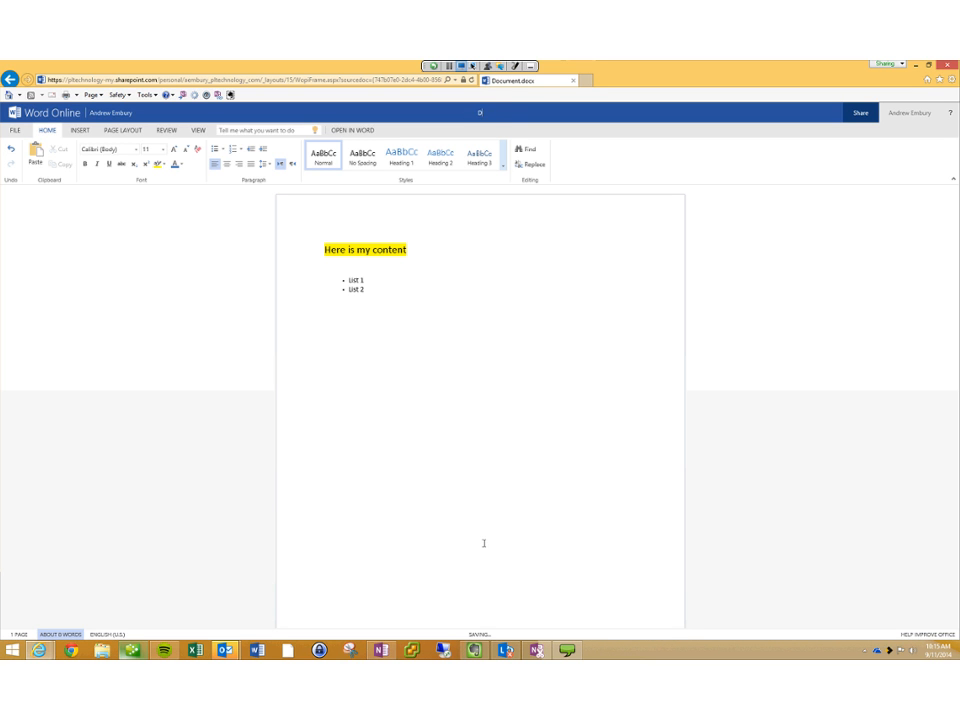
{"action": "type", "text": "rews Online Word File"}
Step: Go back to the OneDrive Documents list to see the saved Drews Online Word File
{"action": "left_click", "coordinate": [10, 79]}
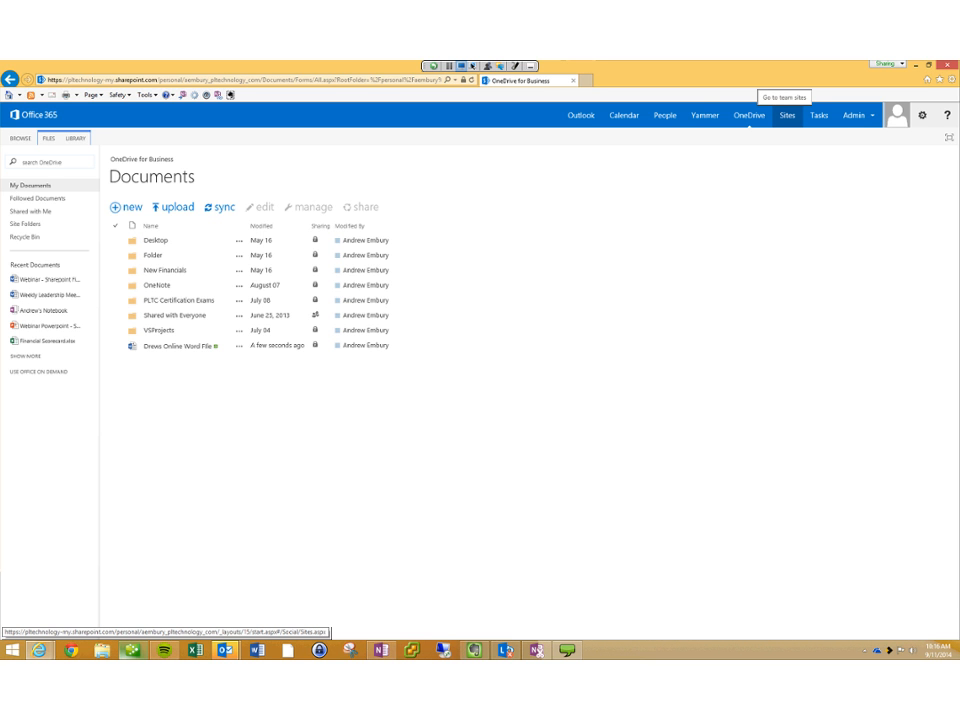
Step: Open the P&L Technology team site from Sites, then its Sales document library
{"action": "left_click", "coordinate": [787, 115]}
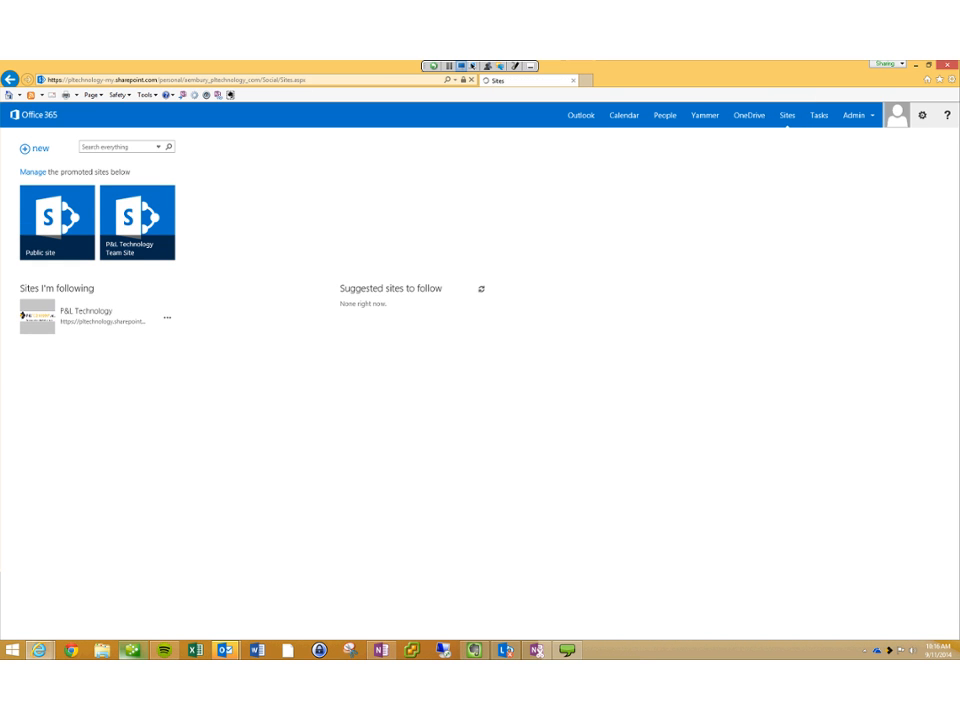
{"action": "left_click", "coordinate": [139, 202]}
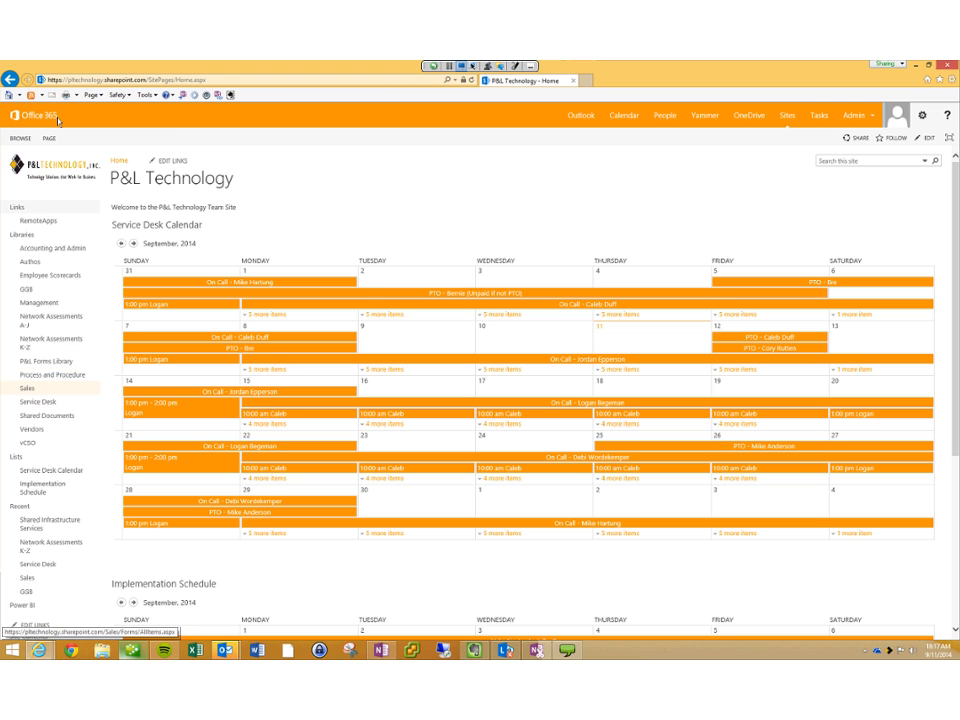
{"action": "left_click", "coordinate": [27, 388]}
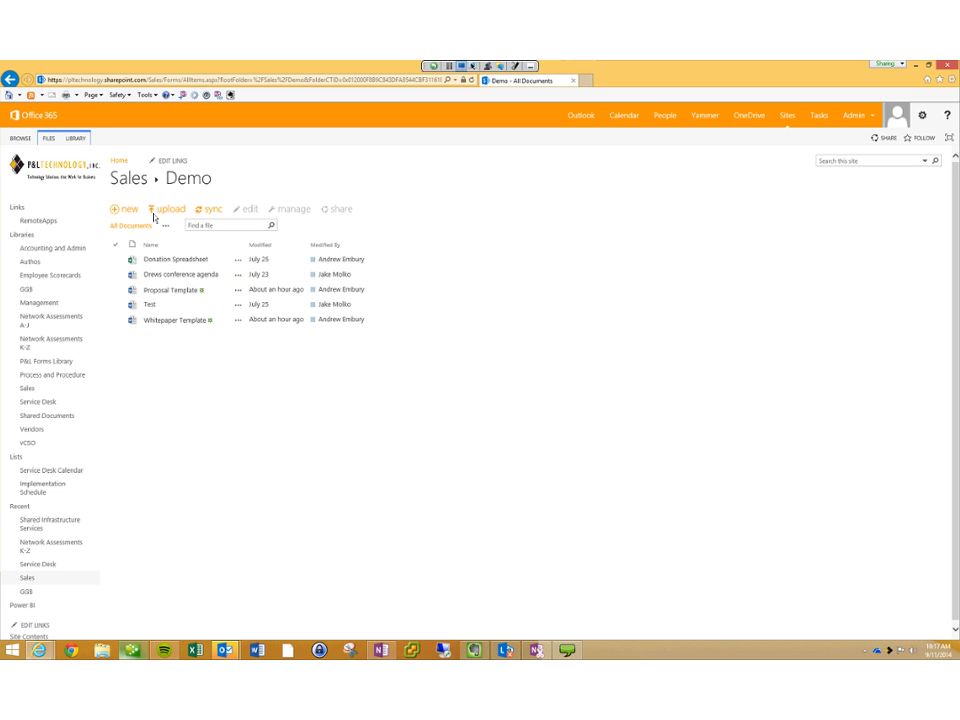
Step: Open Drews conference agenda from the Sales Demo folder for reading in Word Online
{"action": "left_click", "coordinate": [203, 267]}
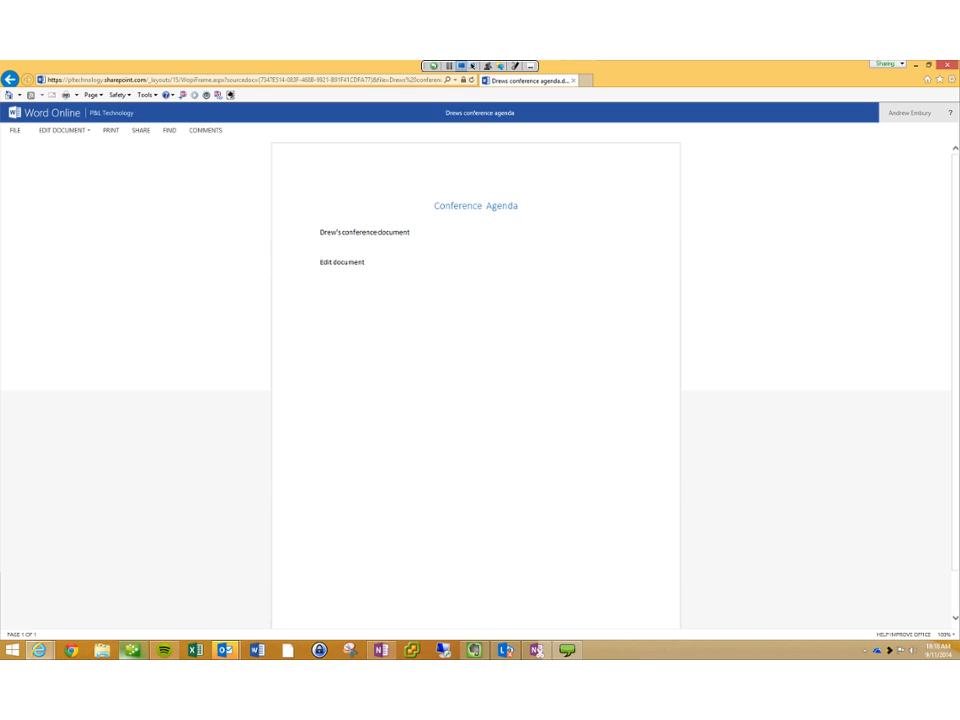
Step: Edit the agenda in the browser, adding 'Add some content to this document', then return to the Demo folder
{"action": "left_click", "coordinate": [61, 127]}
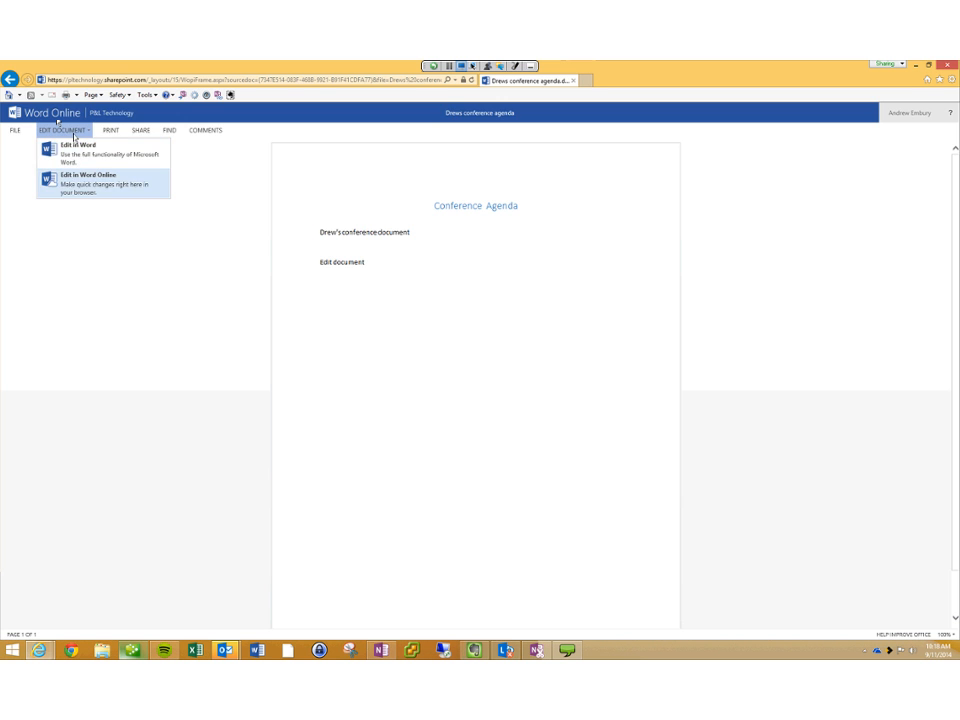
{"action": "key", "text": "Return"}
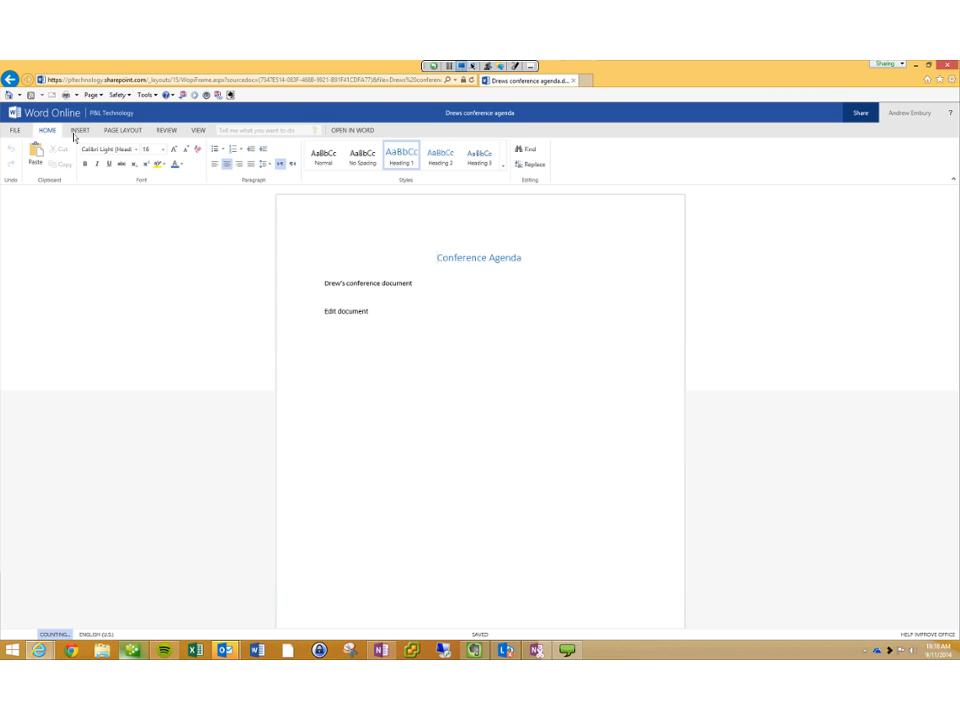
{"action": "left_click", "coordinate": [345, 403]}
{"action": "key", "text": "Return"}
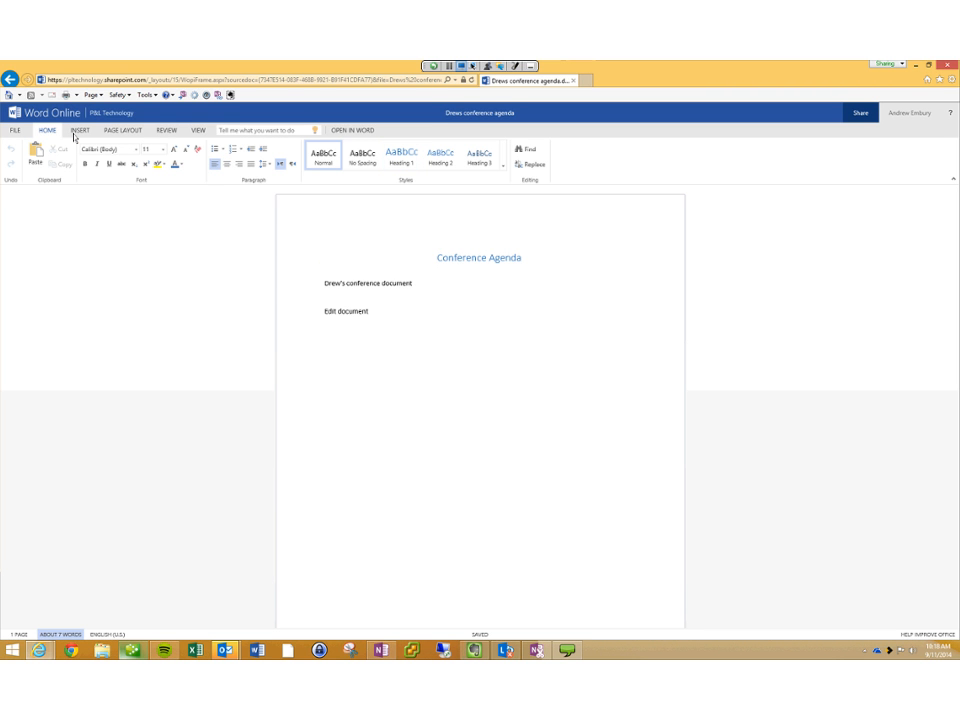
{"action": "type", "text": "Add some content to this document"}
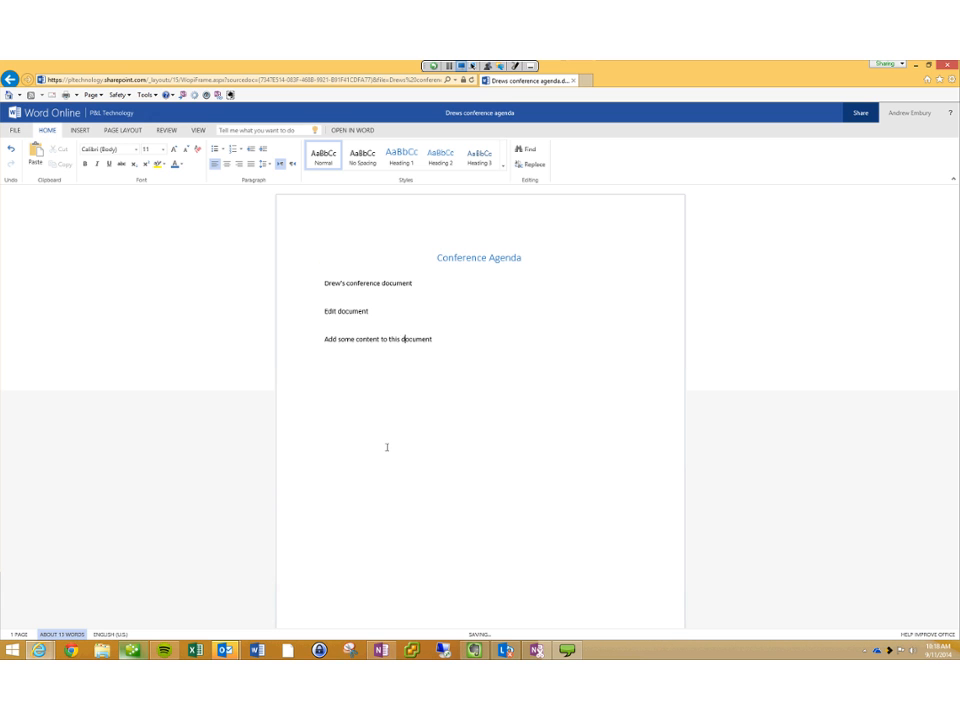
{"action": "left_click", "coordinate": [111, 112]}
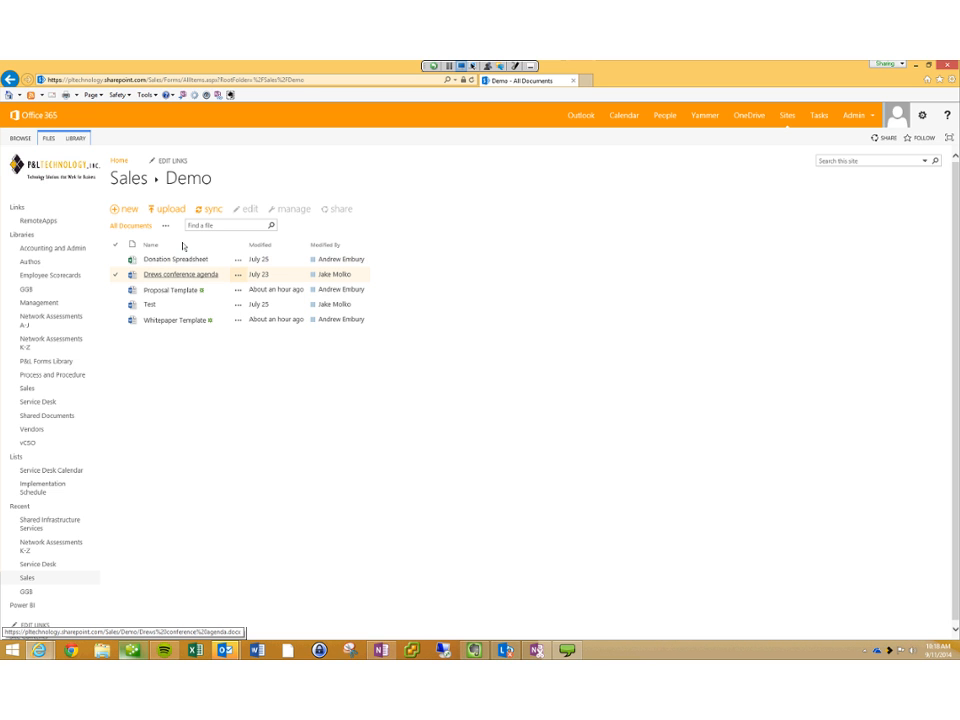
Step: Reopen Drews conference agenda in Word Online and show its Edit Document options
{"action": "left_click", "coordinate": [200, 268]}
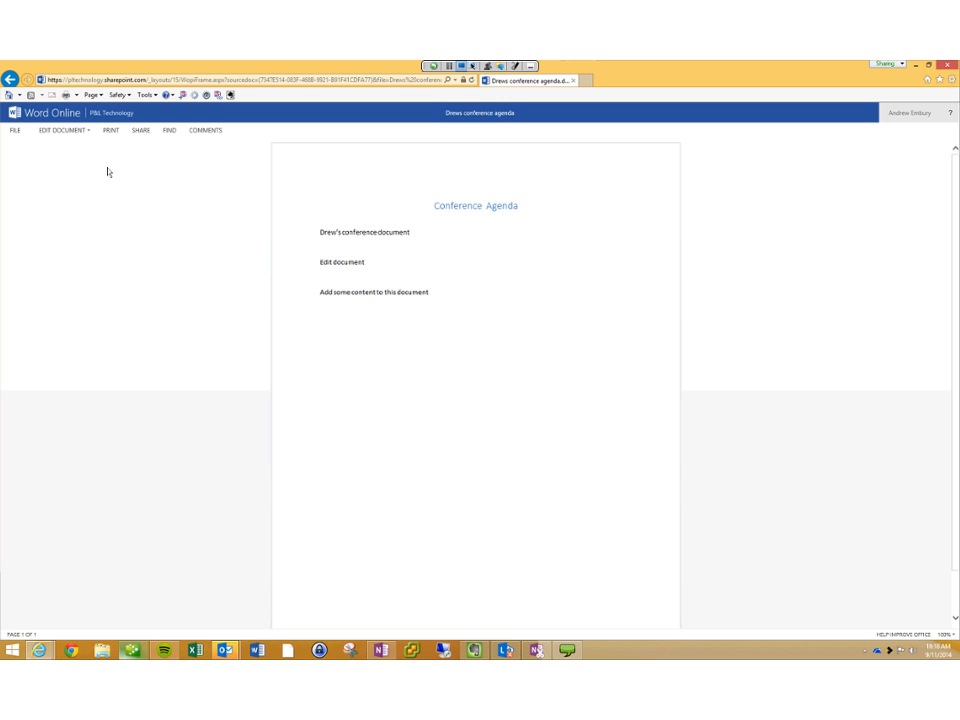
{"action": "left_click", "coordinate": [62, 127]}
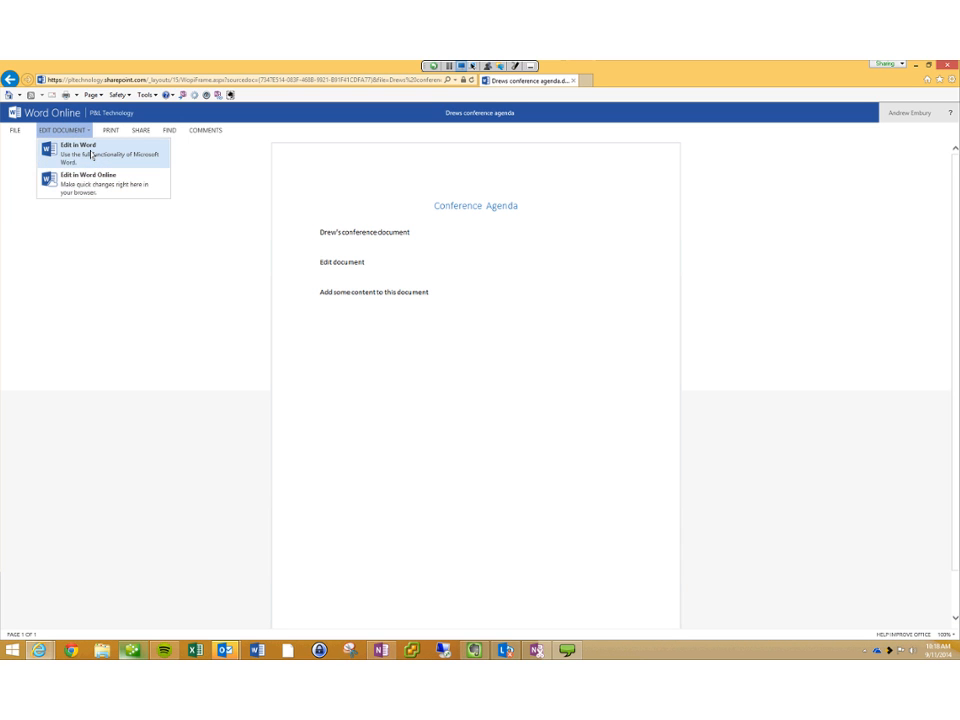
Step: In desktop Word, append the line 'Additional content from Full version of Word', save, and close
{"action": "left_click", "coordinate": [92, 155]}
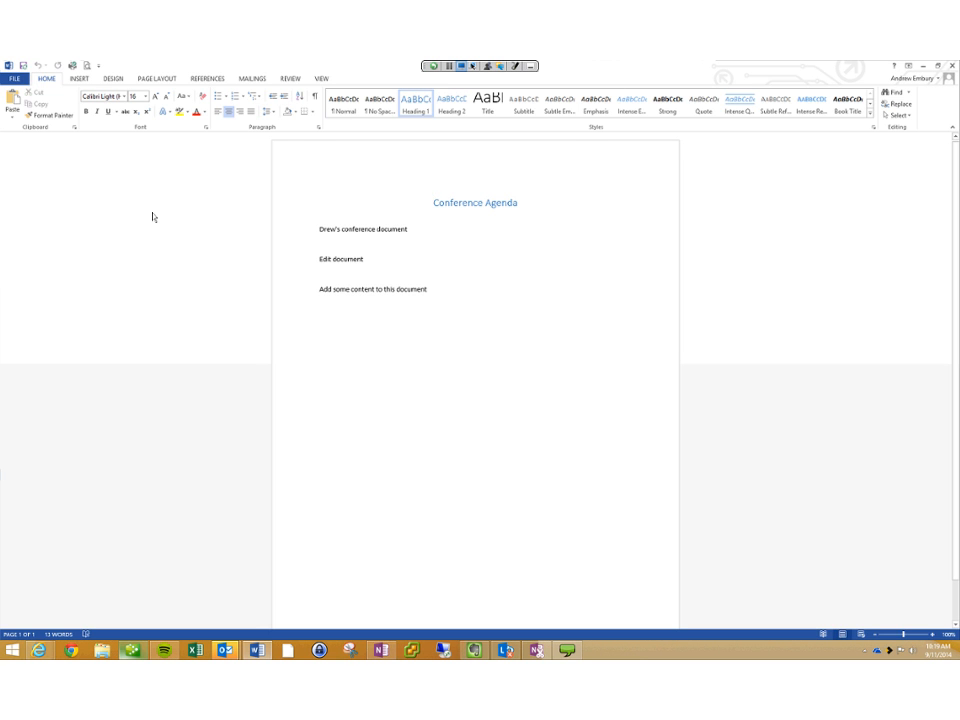
{"action": "key", "text": "ctrl+End"}
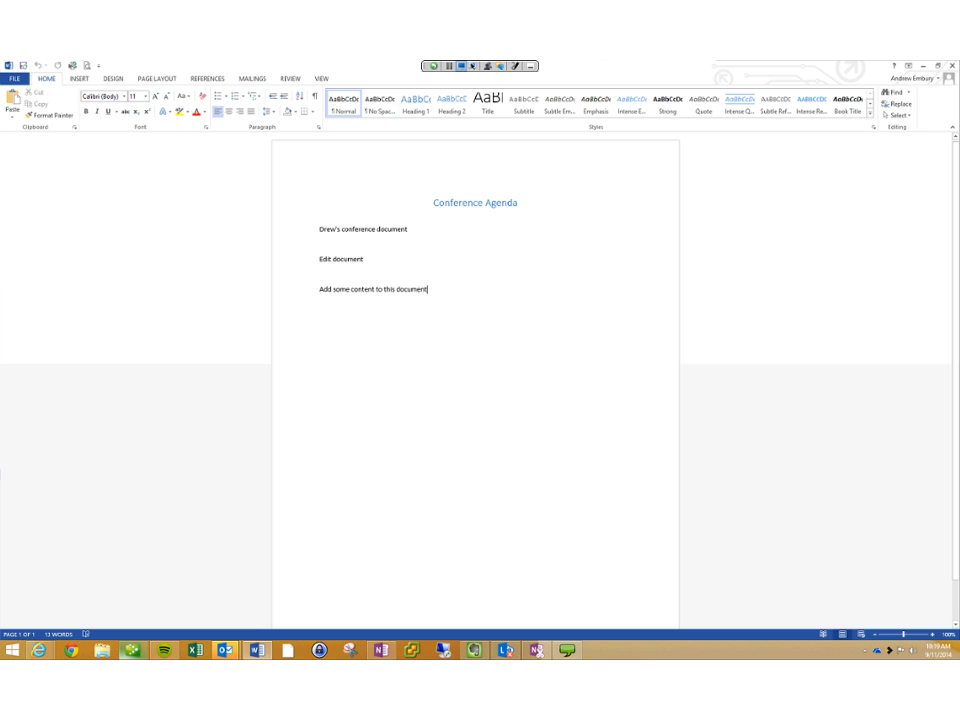
{"action": "key", "text": "Return"}
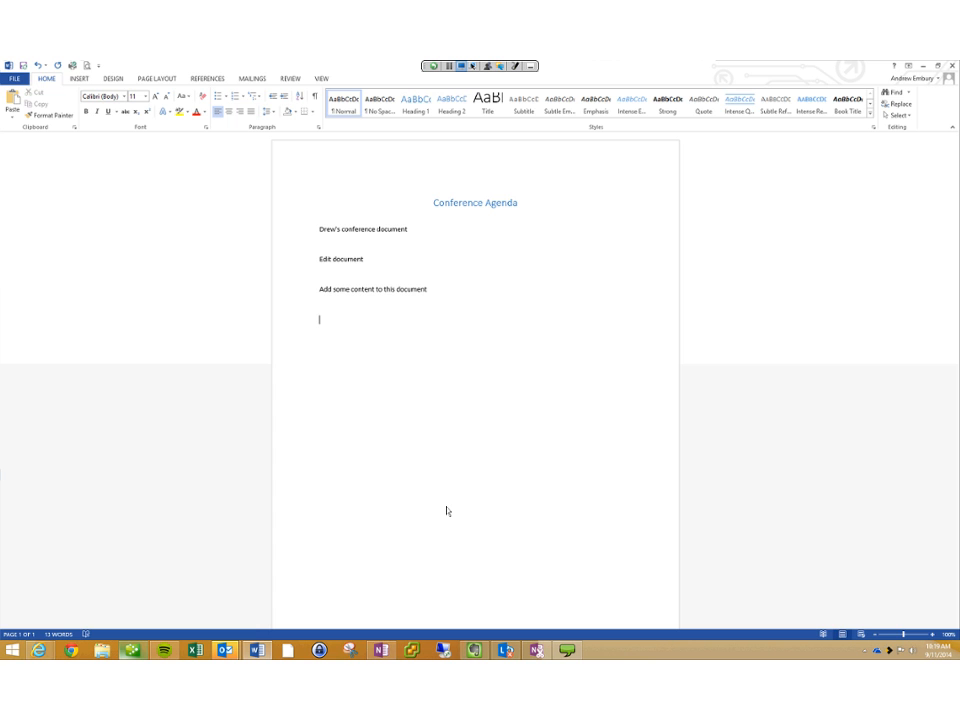
{"action": "type", "text": "Additional content from Full version of Word"}
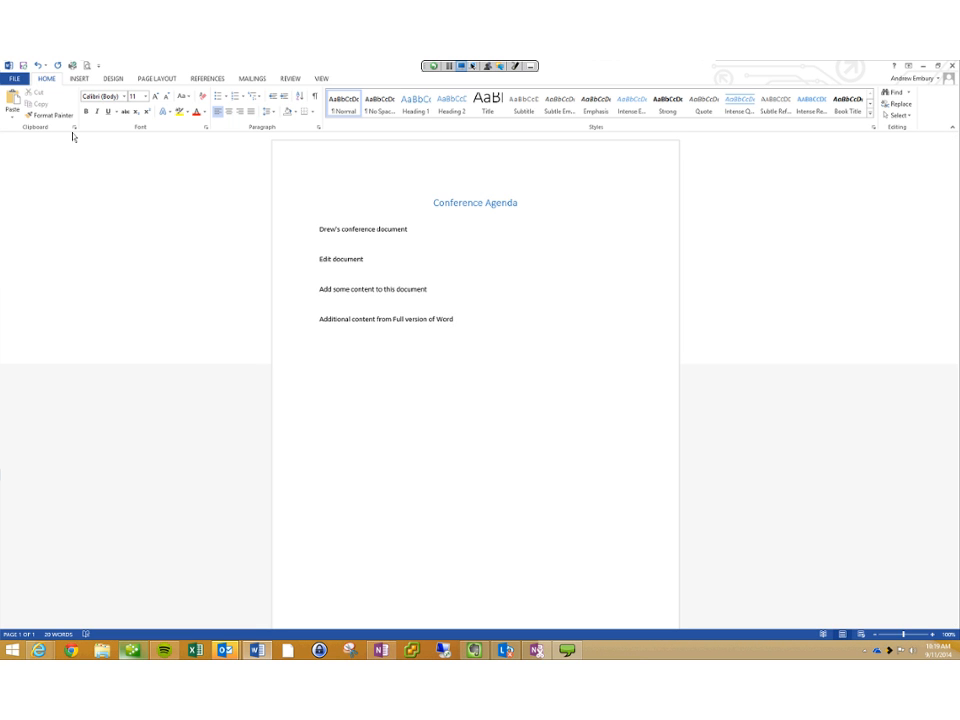
{"action": "key", "text": "ctrl+s"}
{"action": "left_click", "coordinate": [952, 65]}
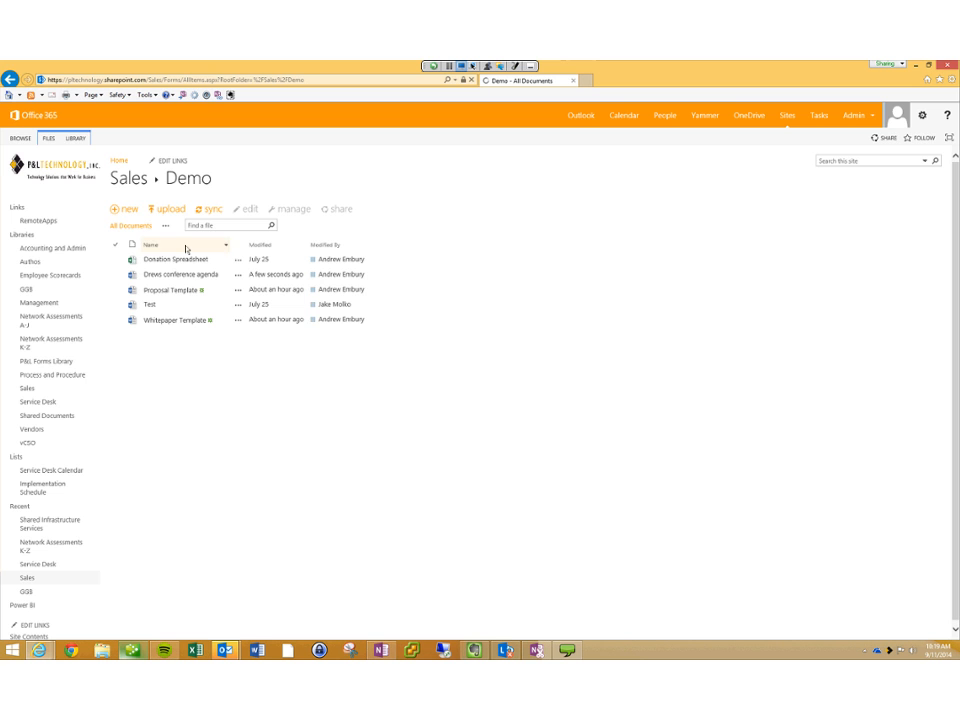
Step: Confirm the new line in Drews conference agenda, then open its details callout in Sales Demo
{"action": "left_click", "coordinate": [182, 274]}
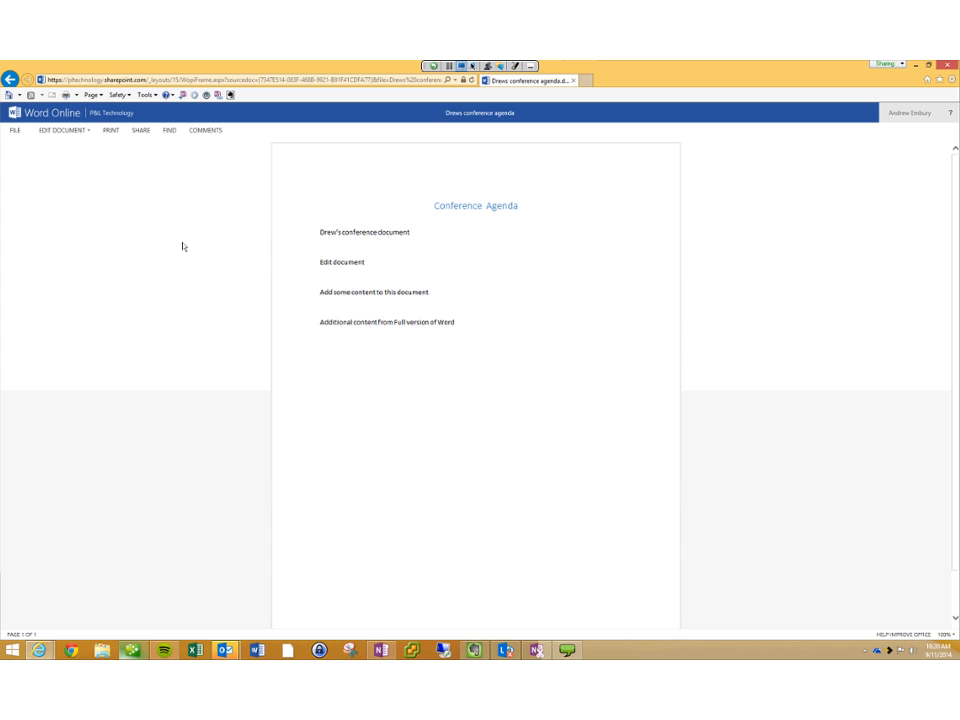
{"action": "left_click", "coordinate": [113, 113]}
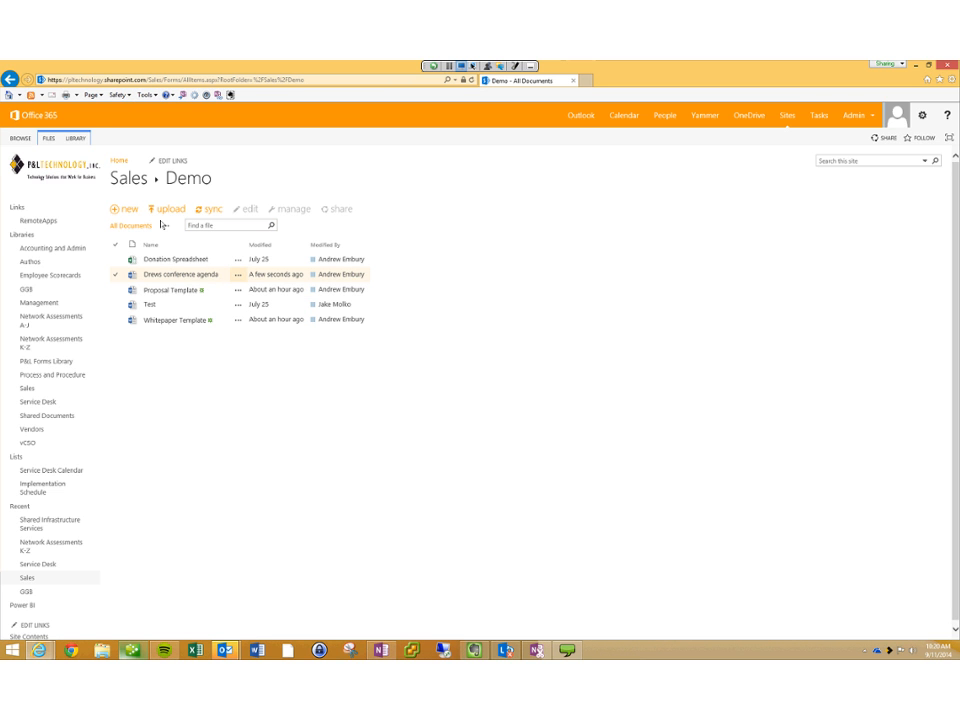
{"action": "left_click", "coordinate": [238, 274]}
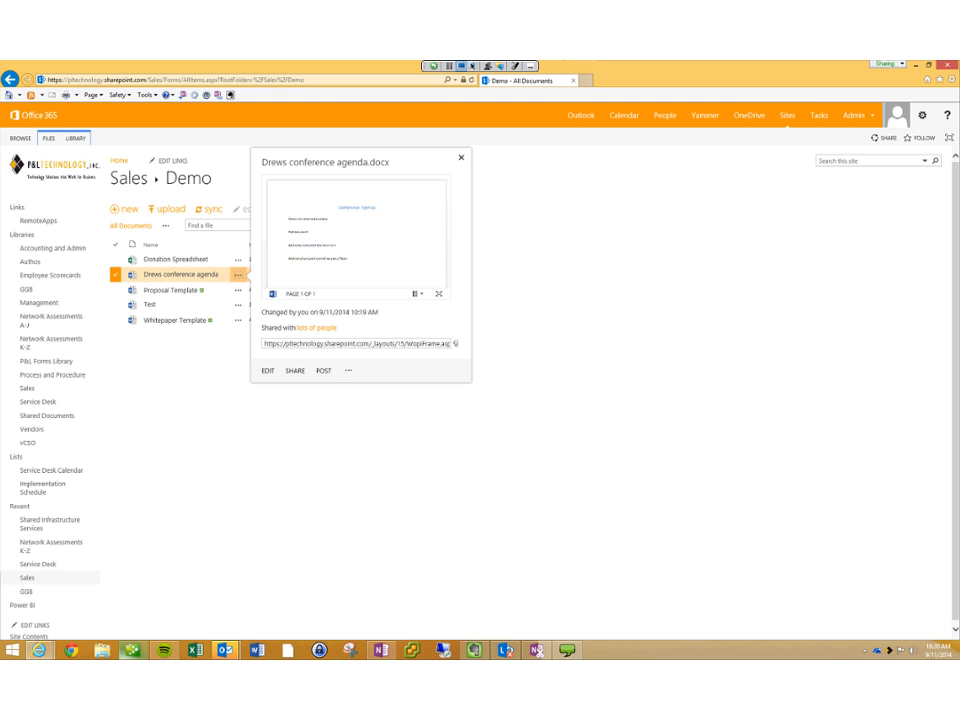
{"action": "left_click", "coordinate": [348, 370]}
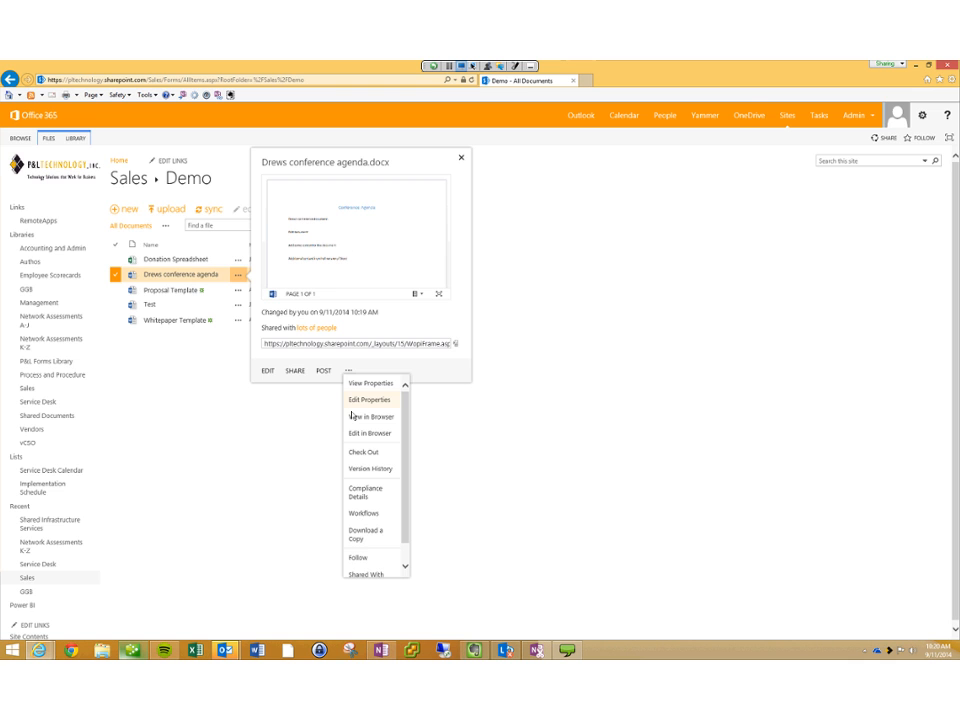
Step: In Edit Properties, rename the file to 'Drews Super Cool conference agenda' and save
{"action": "key", "text": "Return"}
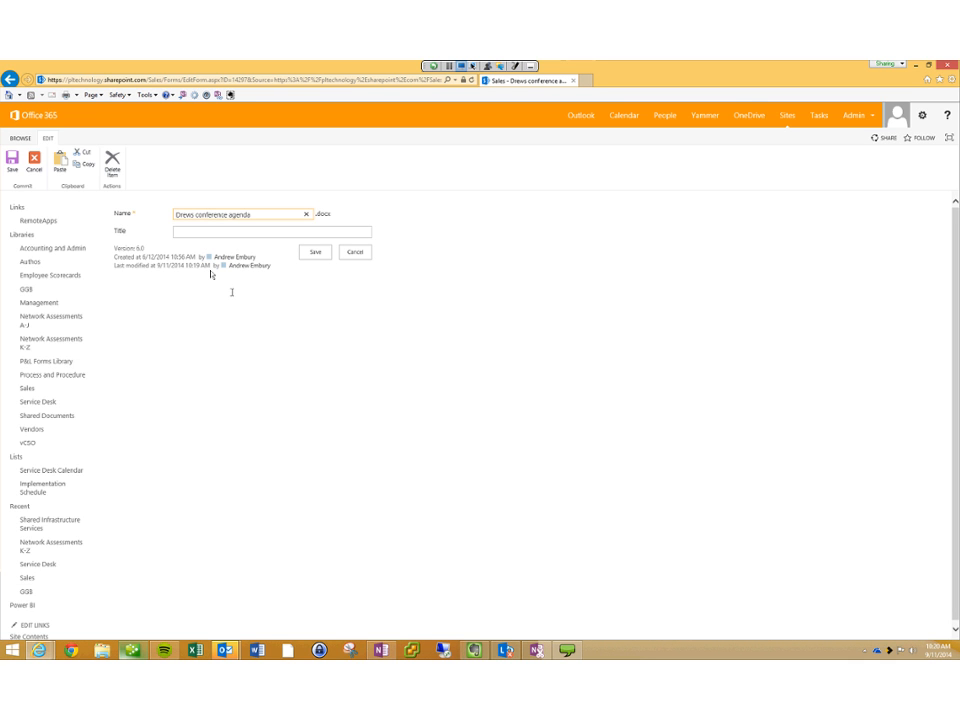
{"action": "type", "text": "Super Cool"}
{"action": "key", "text": "Tab"}
{"action": "key", "text": "Tab"}
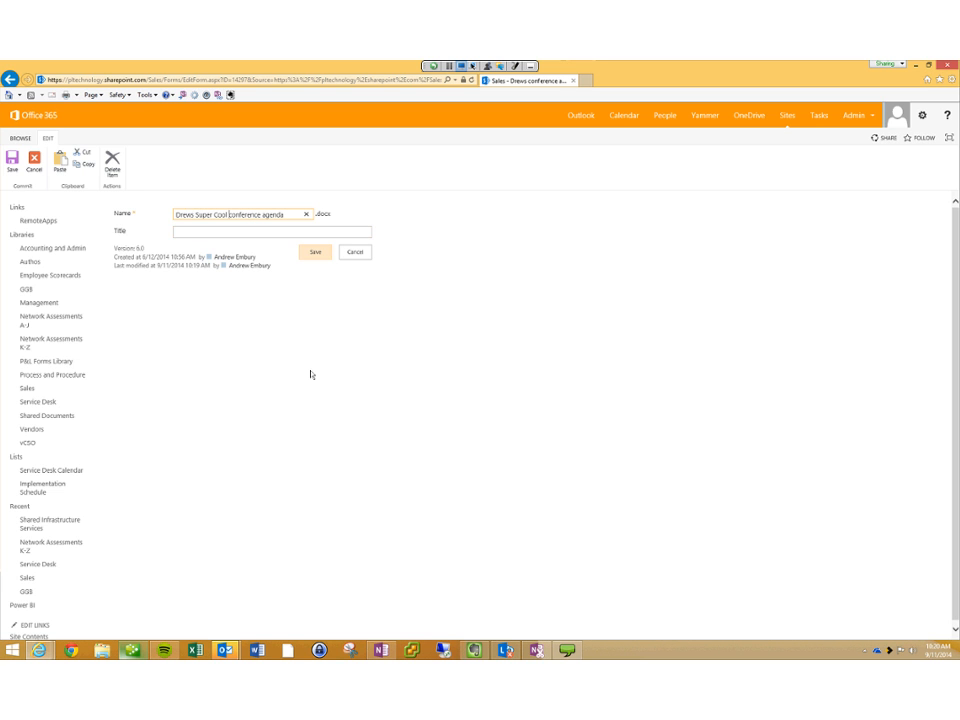
{"action": "key", "text": "Return"}
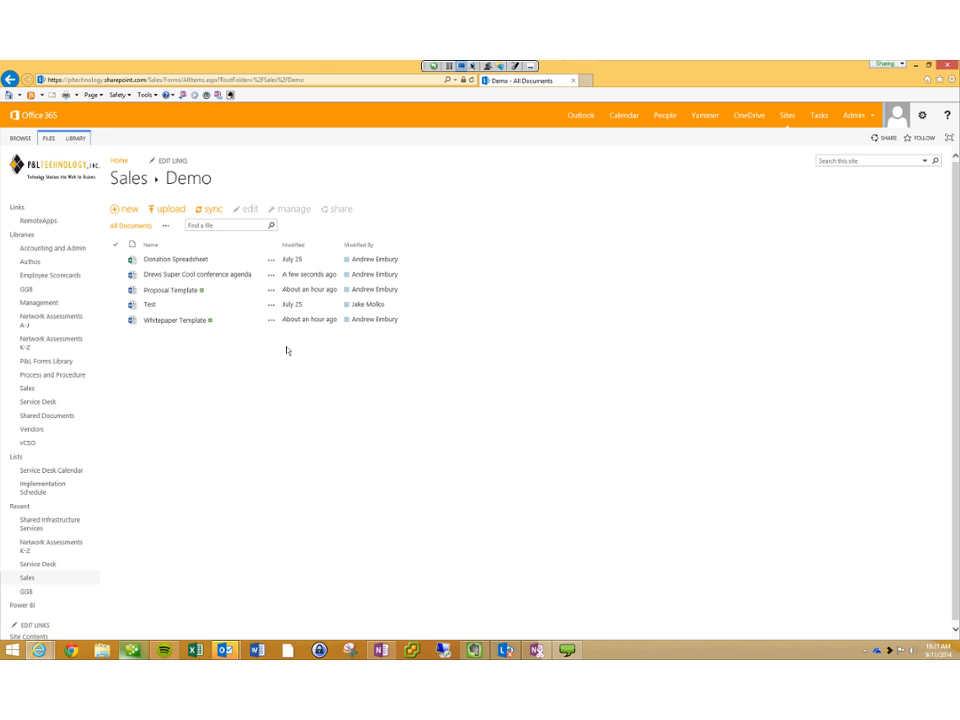
{"action": "left_click", "coordinate": [271, 290]}
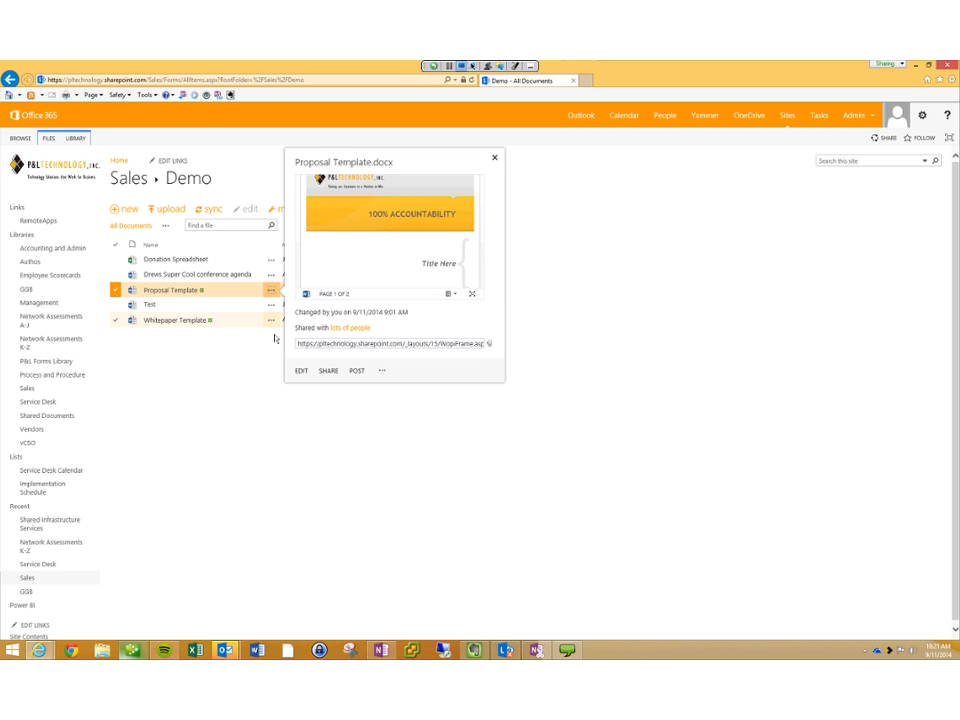
{"action": "left_click", "coordinate": [271, 320]}
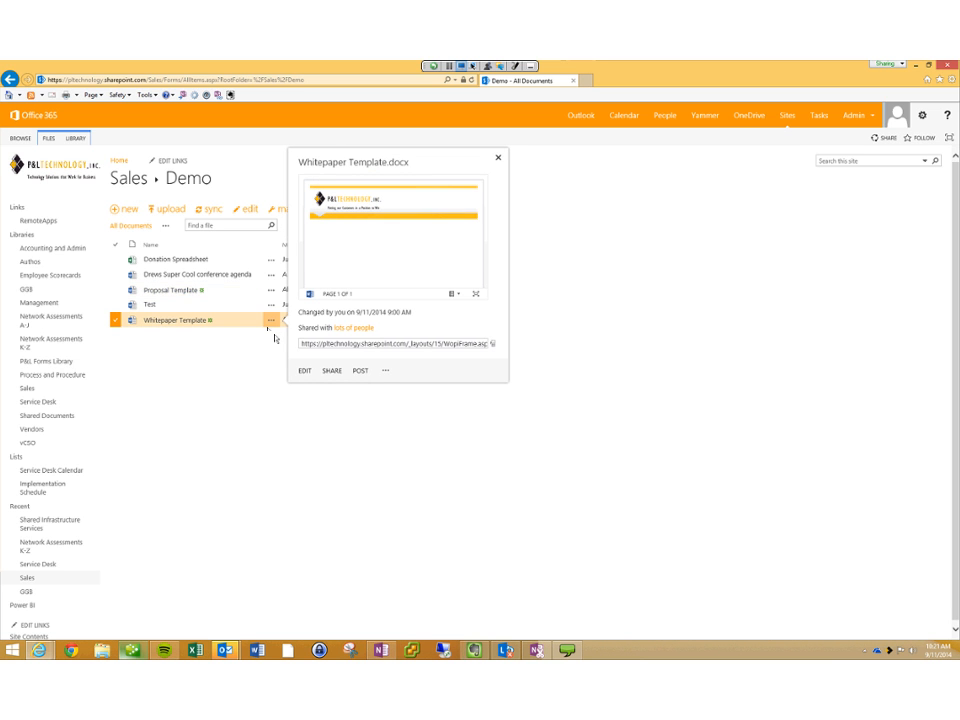
{"action": "left_click", "coordinate": [271, 302]}
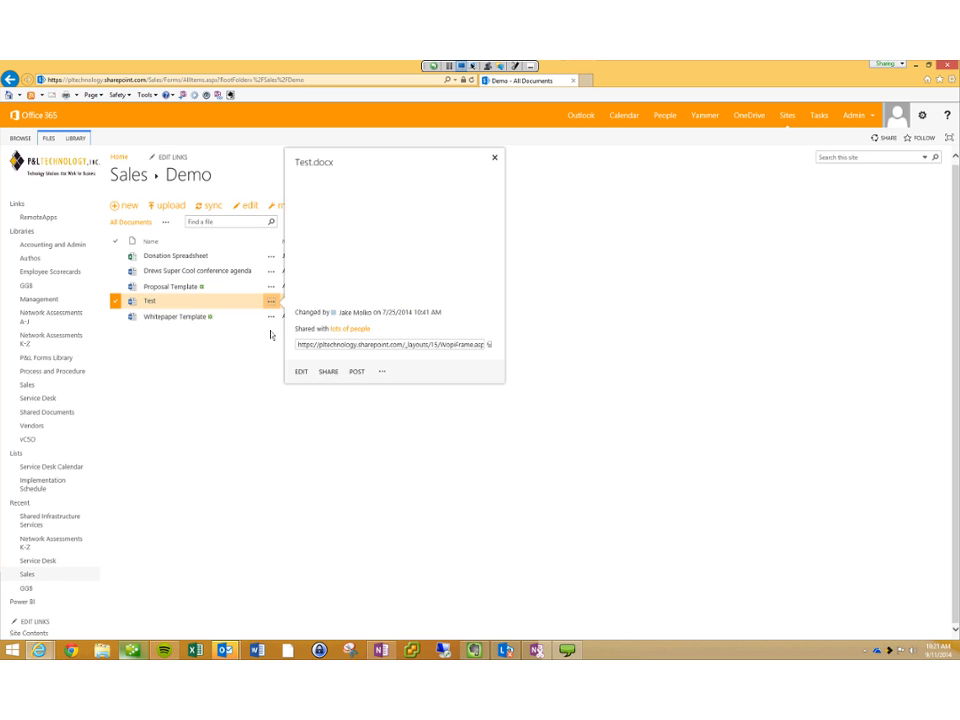
{"action": "left_click", "coordinate": [271, 257]}
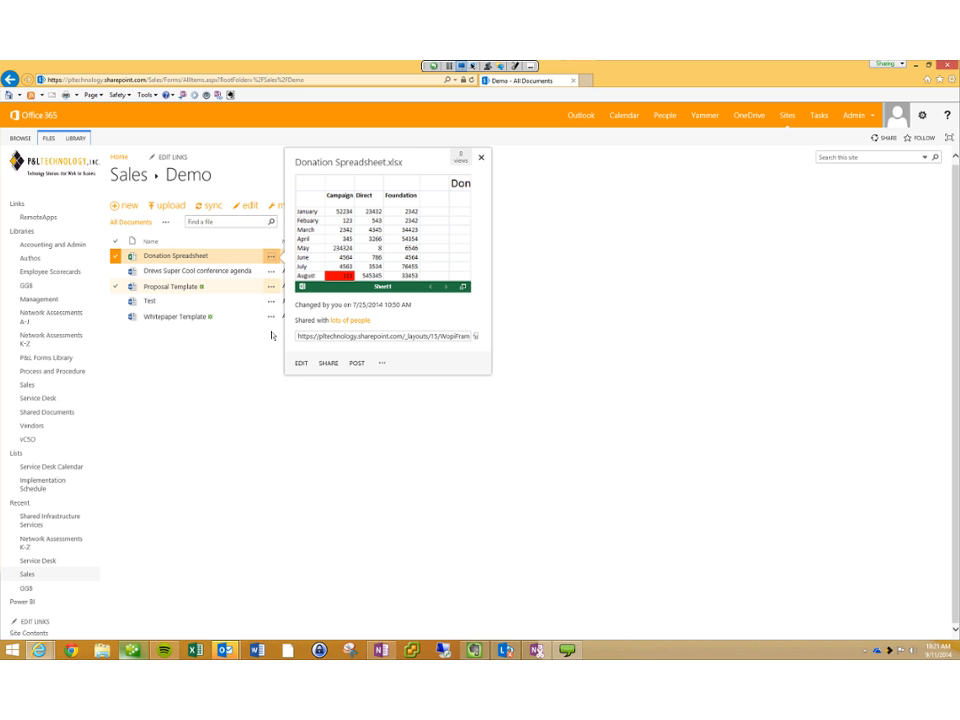
{"action": "left_click", "coordinate": [268, 324]}
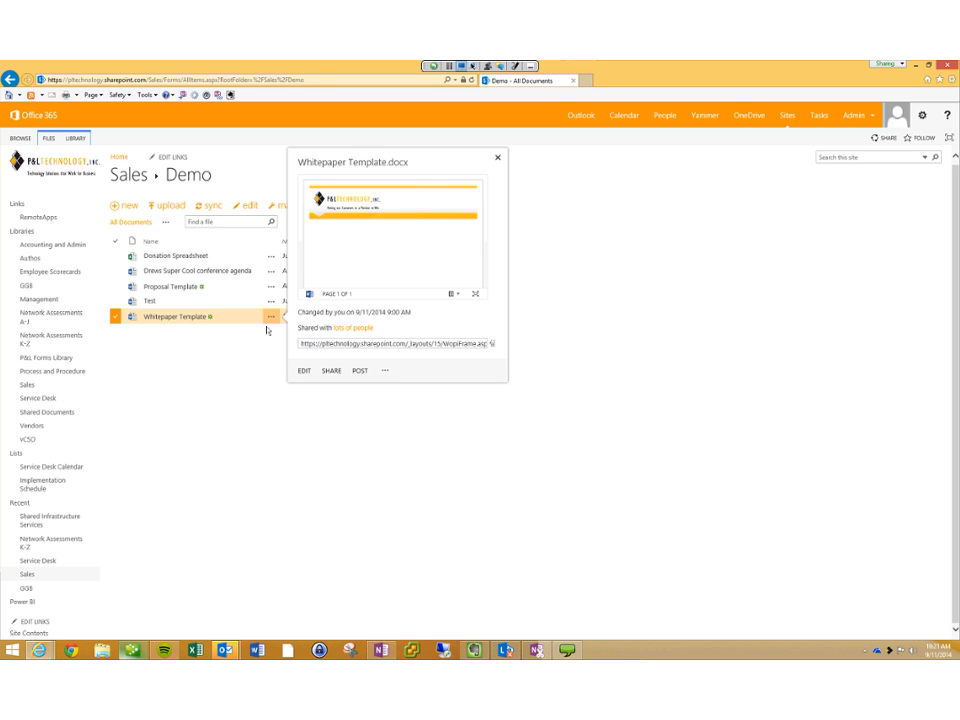
{"action": "left_click", "coordinate": [267, 330]}
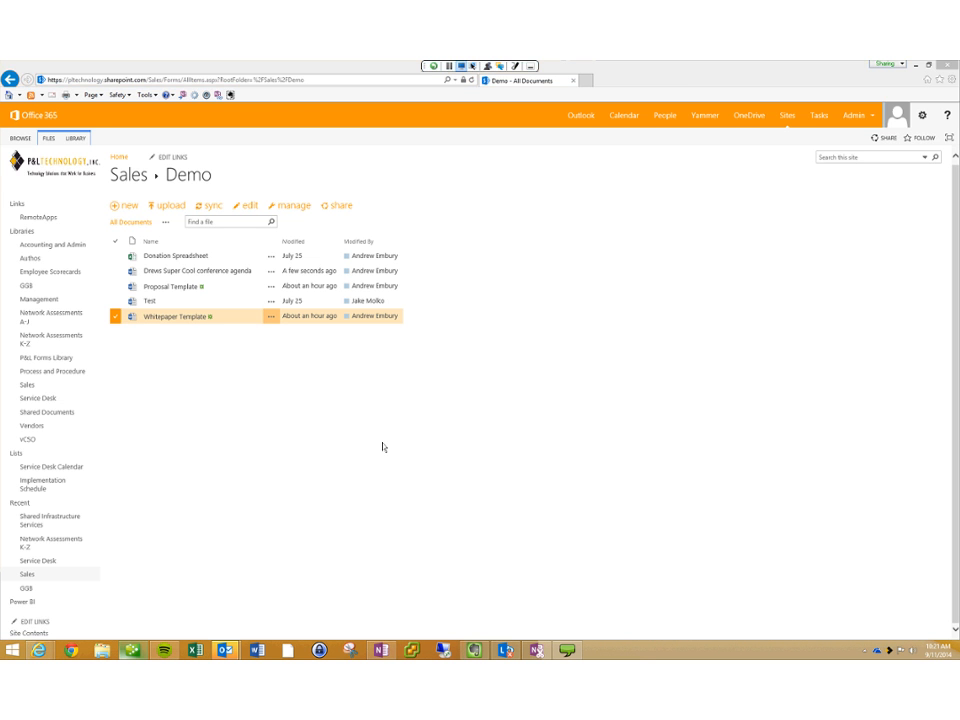
Step: Restore the browser to a smaller window, then view and close 27400-PLT-Conference-Icon-Color.png in Photo Viewer
{"action": "key", "text": "super+Down"}
{"action": "left_click_drag", "start_coordinate": [672, 97], "coordinate": [568, 81]}
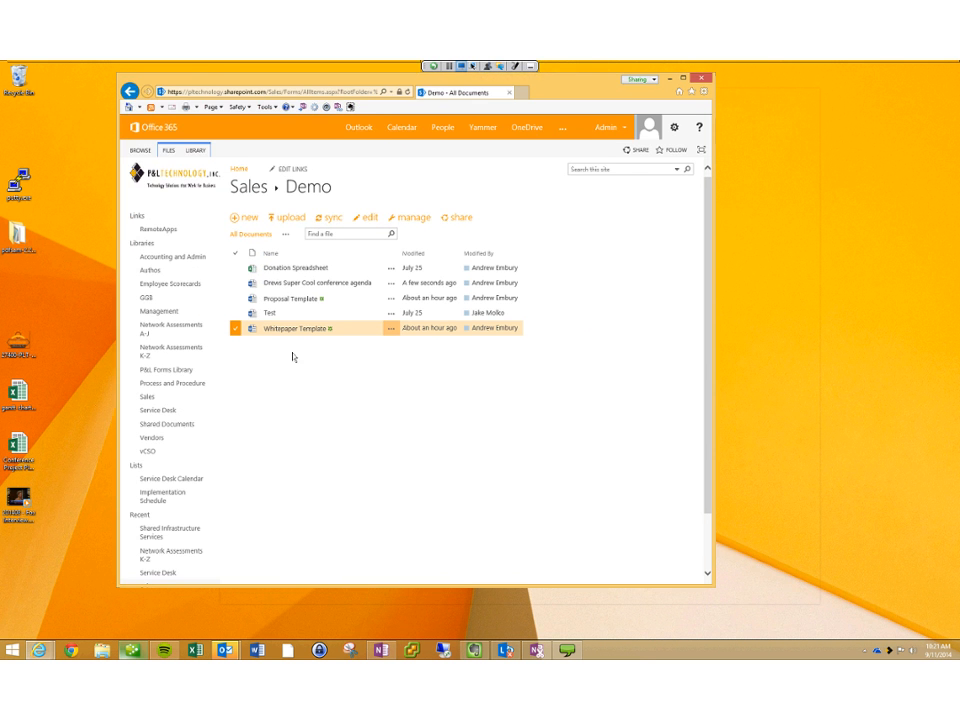
{"action": "left_click_drag", "start_coordinate": [276, 79], "coordinate": [646, 243]}
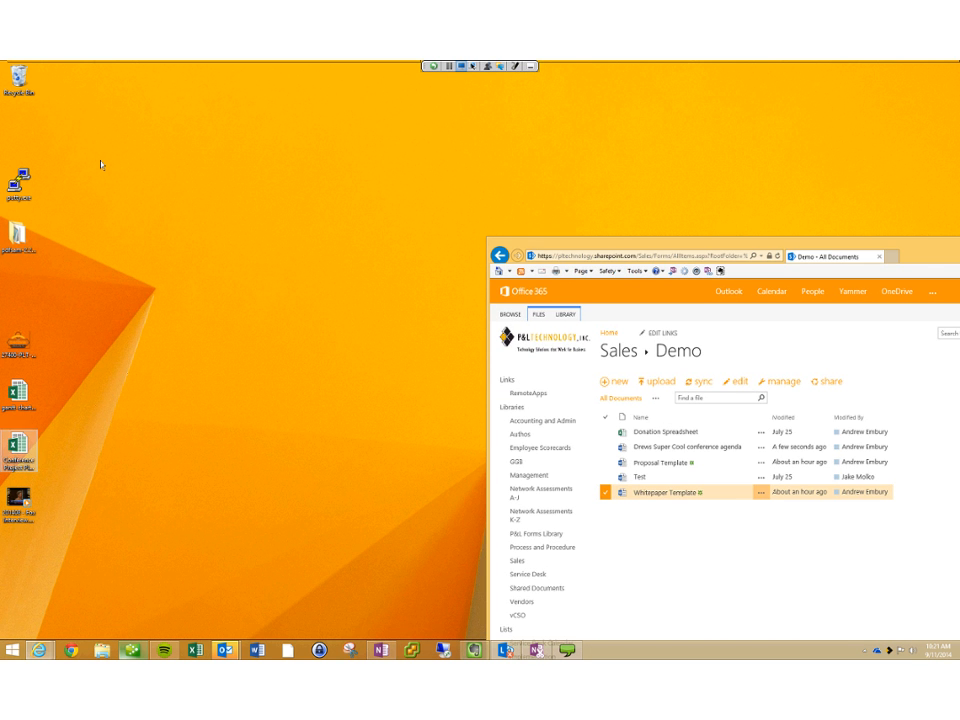
{"action": "left_click_drag", "start_coordinate": [626, 244], "coordinate": [355, 113]}
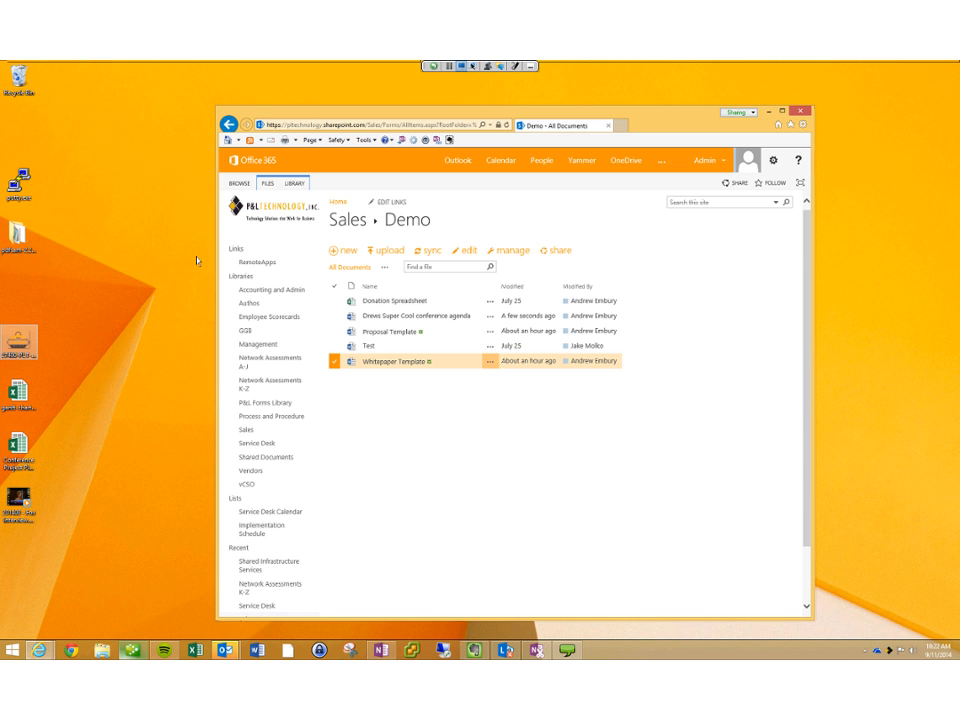
{"action": "double_click", "coordinate": [19, 342]}
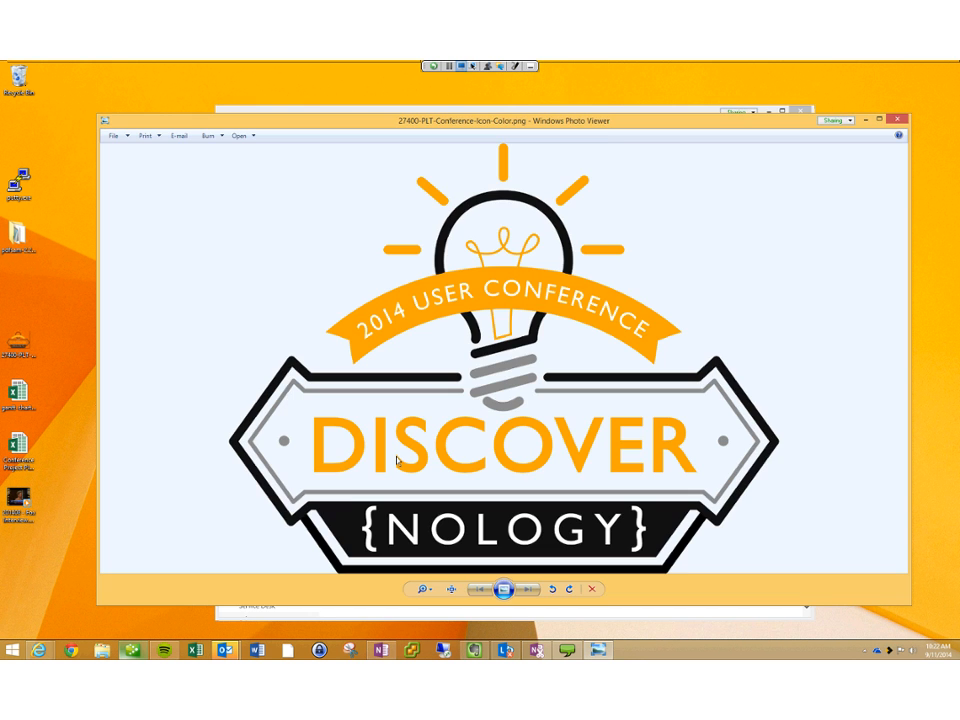
{"action": "key", "text": "alt+F4"}
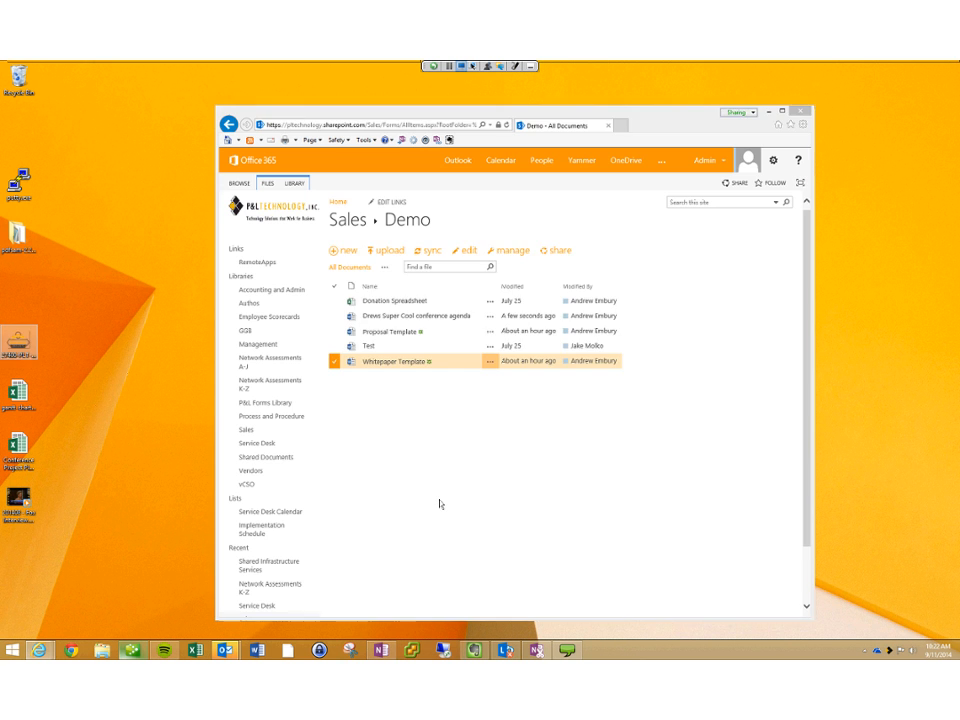
Step: Drag 27400-PLT-Conference-Icon-Color.png into the Sales Demo folder and check its preview
{"action": "left_click_drag", "start_coordinate": [440, 504], "coordinate": [446, 510]}
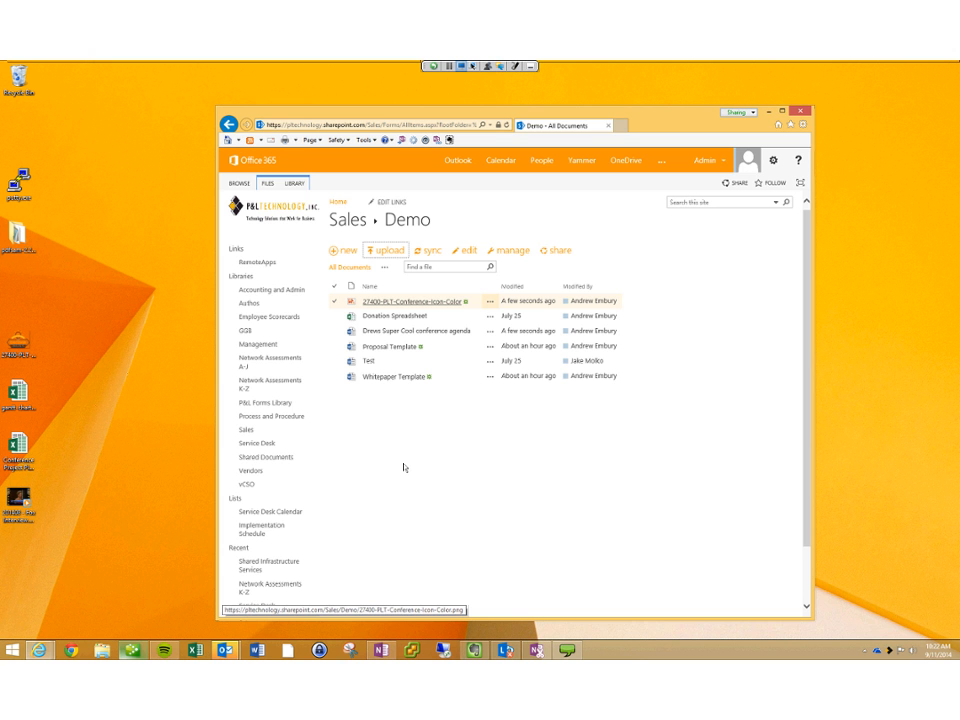
{"action": "left_click", "coordinate": [490, 301]}
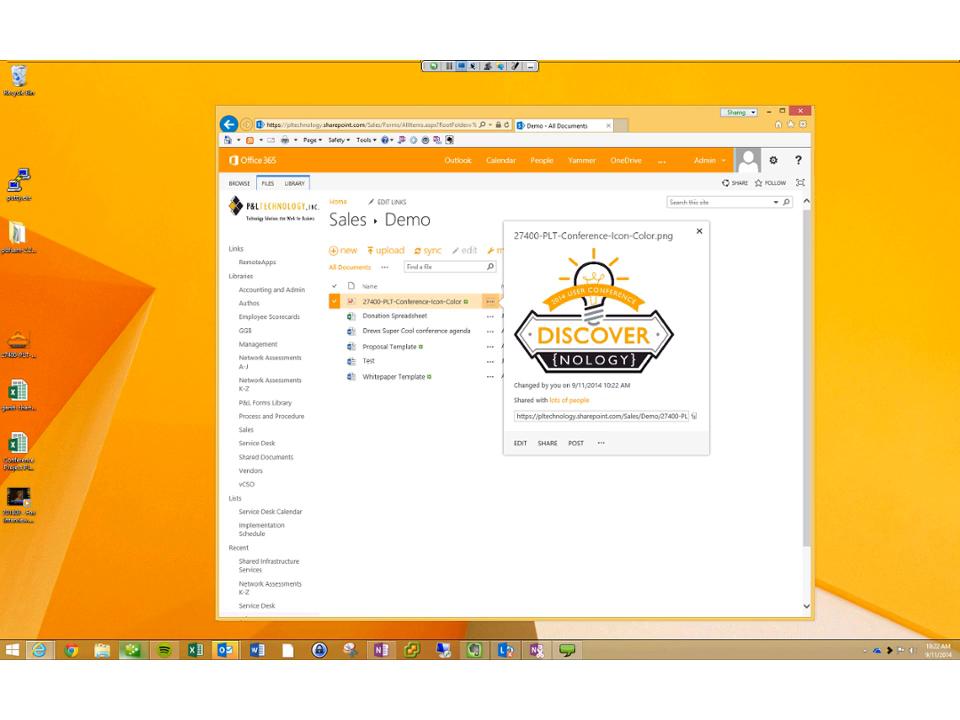
{"action": "left_click", "coordinate": [699, 231]}
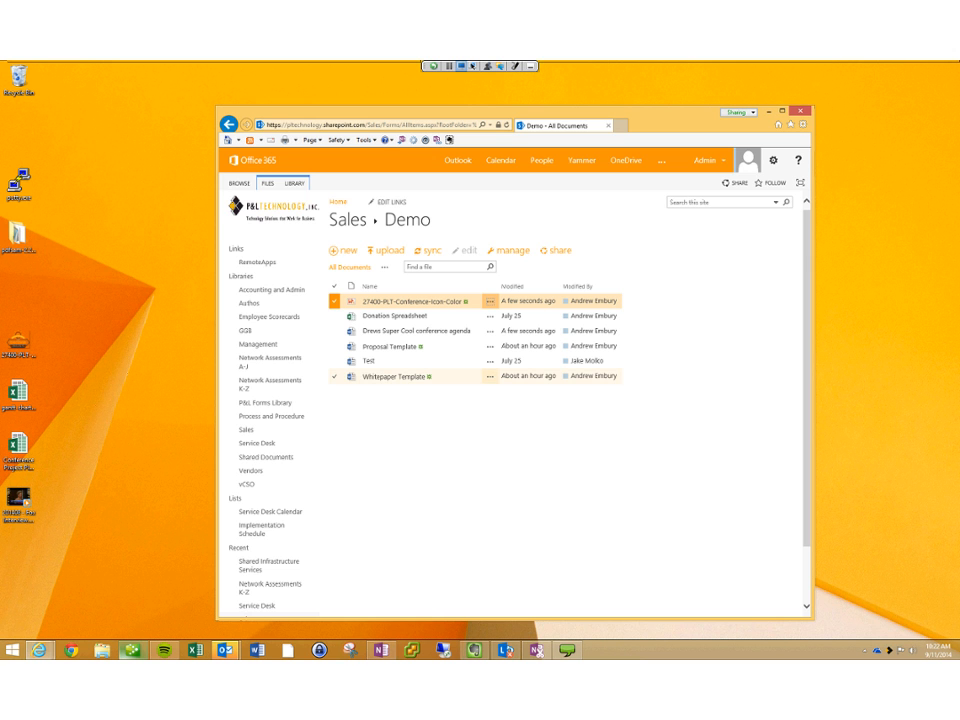
Step: Drag Whitepaper Template from the Sales Demo folder to the desktop, then maximize the browser
{"action": "left_click_drag", "start_coordinate": [393, 376], "coordinate": [138, 198]}
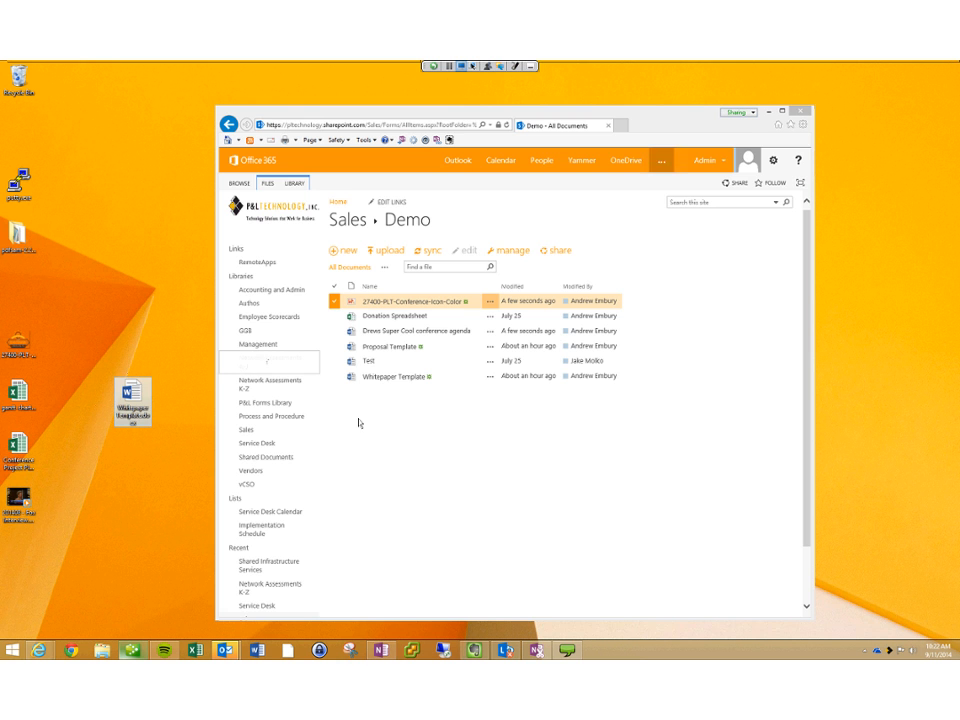
{"action": "double_click", "coordinate": [665, 113]}
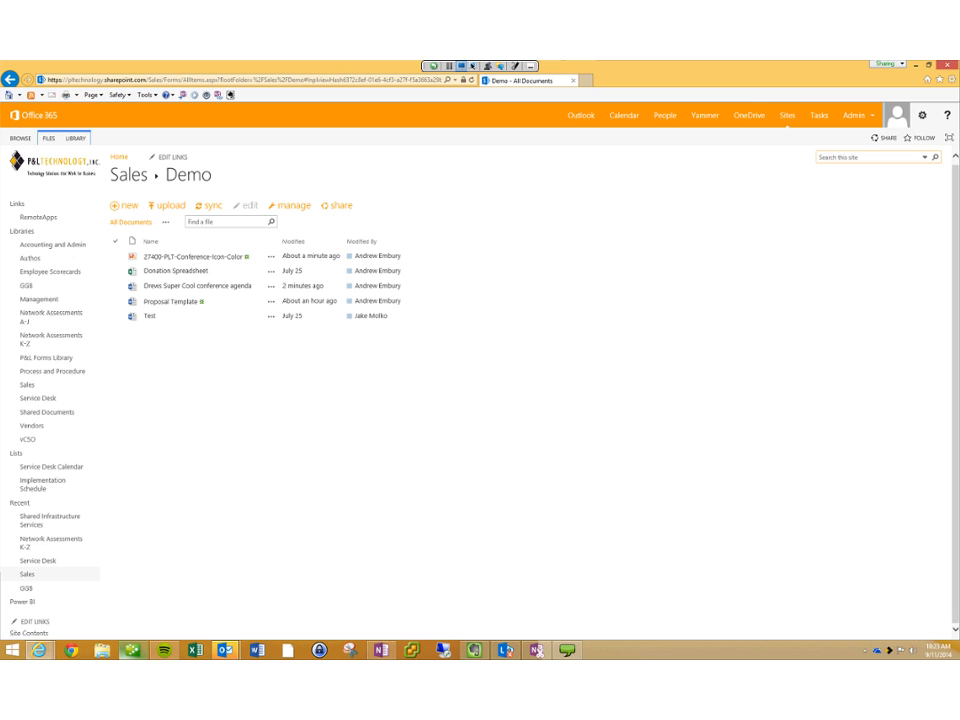
Step: Search the site for 'certificate', then select the query text for replacement
{"action": "left_click", "coordinate": [848, 157]}
{"action": "type", "text": "certificate"}
{"action": "key", "text": "Return"}
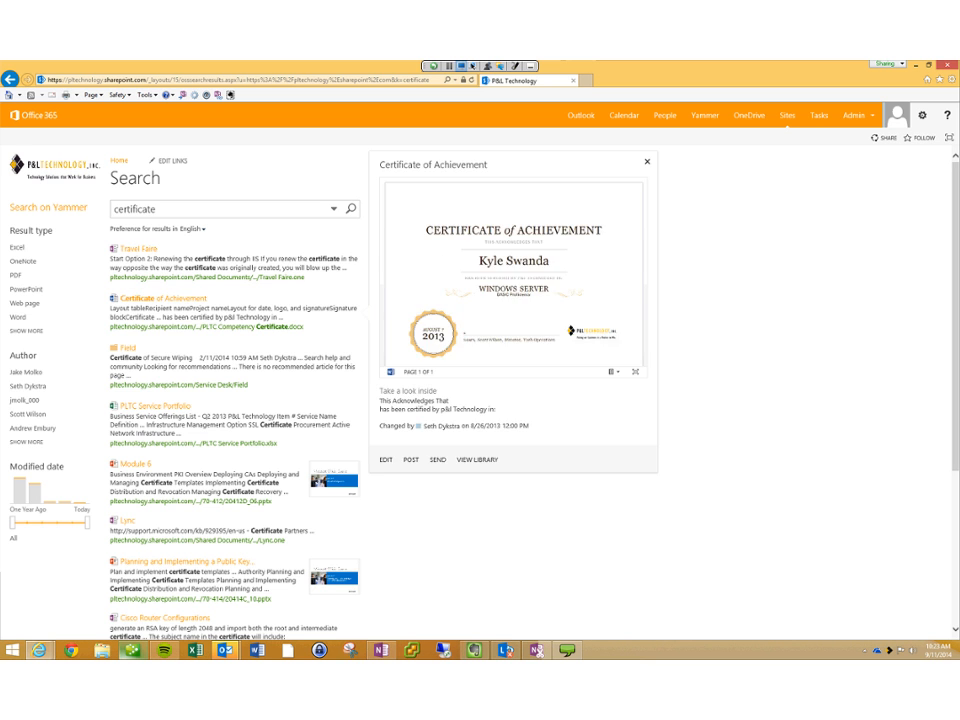
{"action": "mouse_move", "coordinate": [200, 366]}
{"action": "mouse_move", "coordinate": [160, 298]}
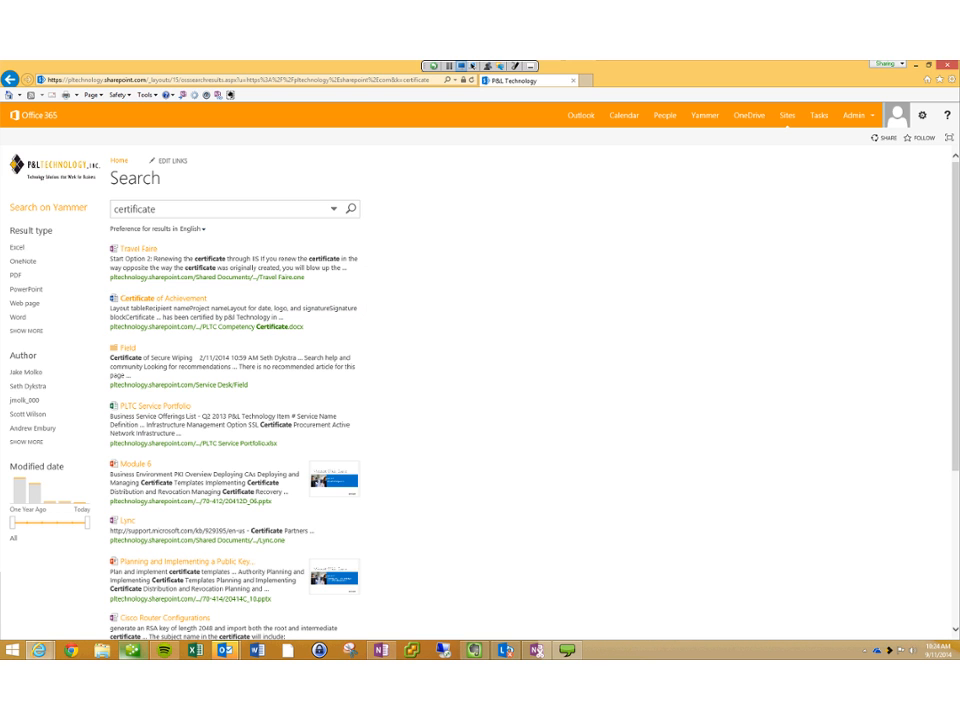
{"action": "double_click", "coordinate": [151, 209]}
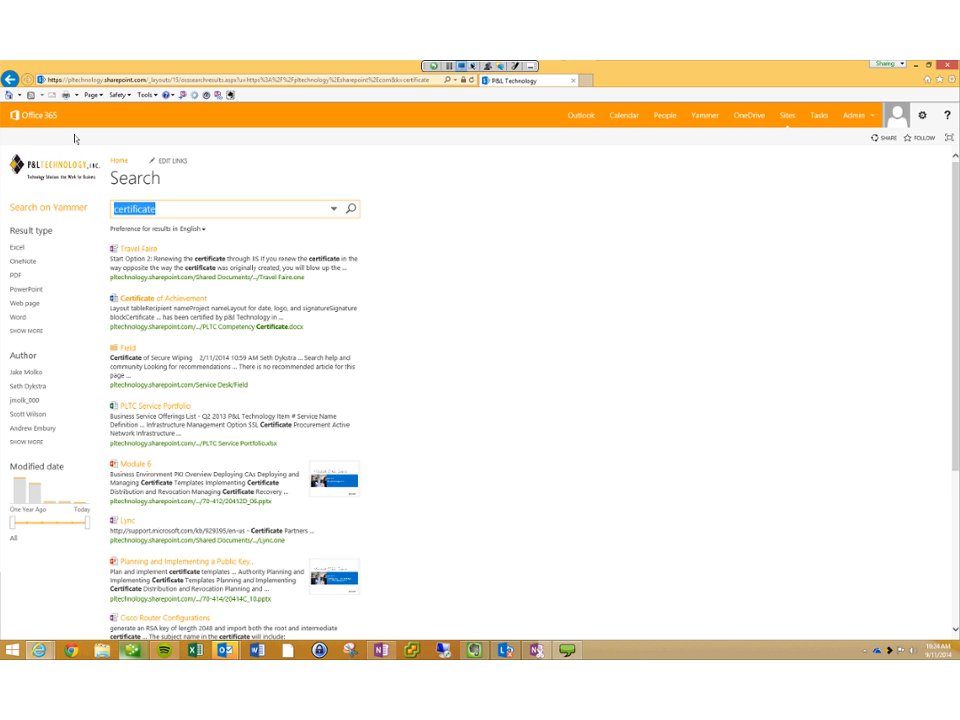
Step: Search for 'financial' and refine the results by an author and the Excel result type
{"action": "type", "text": "financial"}
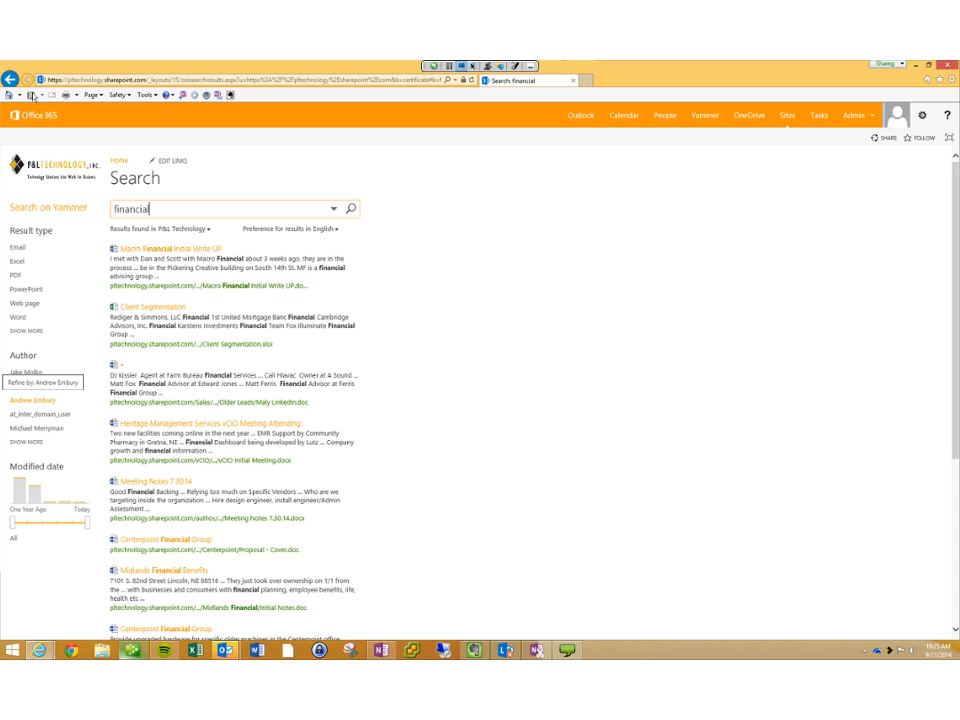
{"action": "left_click", "coordinate": [33, 400]}
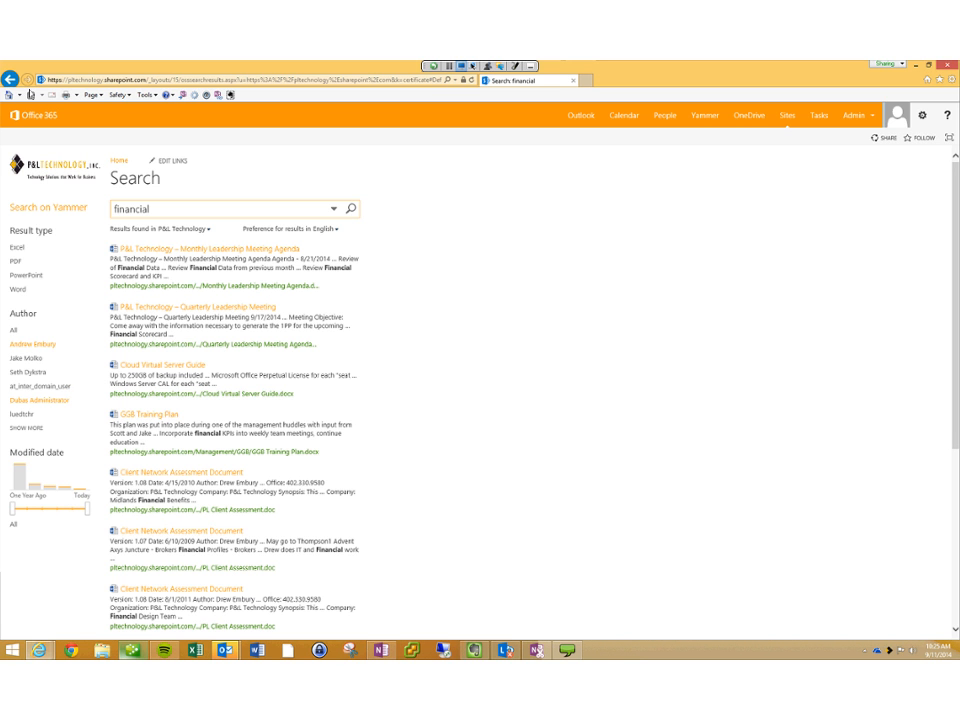
{"action": "left_click", "coordinate": [17, 79]}
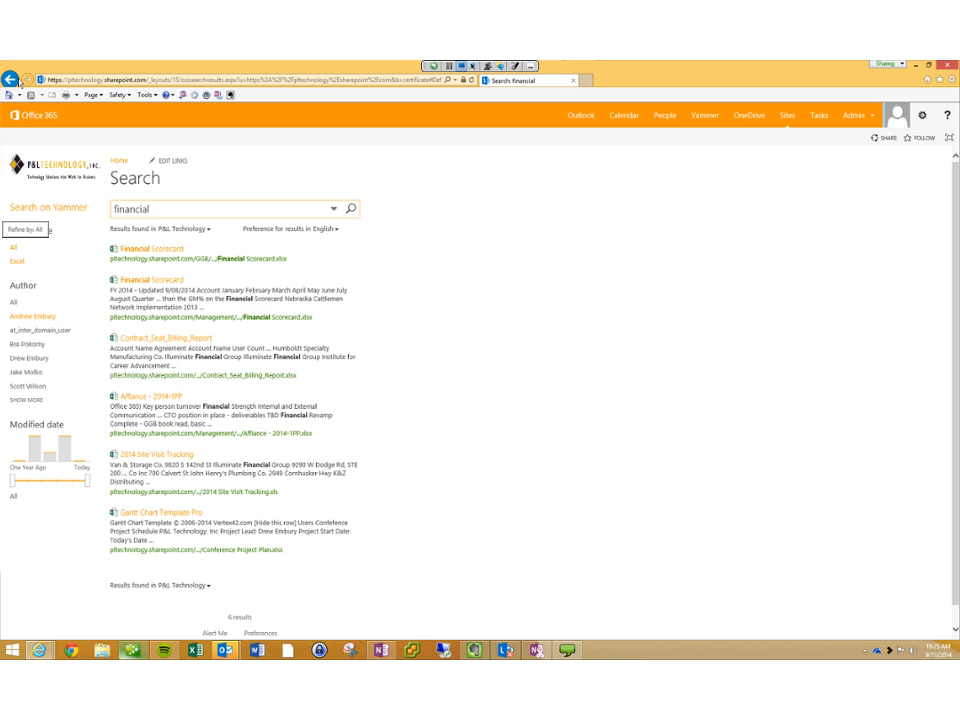
{"action": "mouse_move", "coordinate": [151, 281]}
Step: Go from the site Home page to the Sales library's Demo folder
{"action": "left_click", "coordinate": [117, 161]}
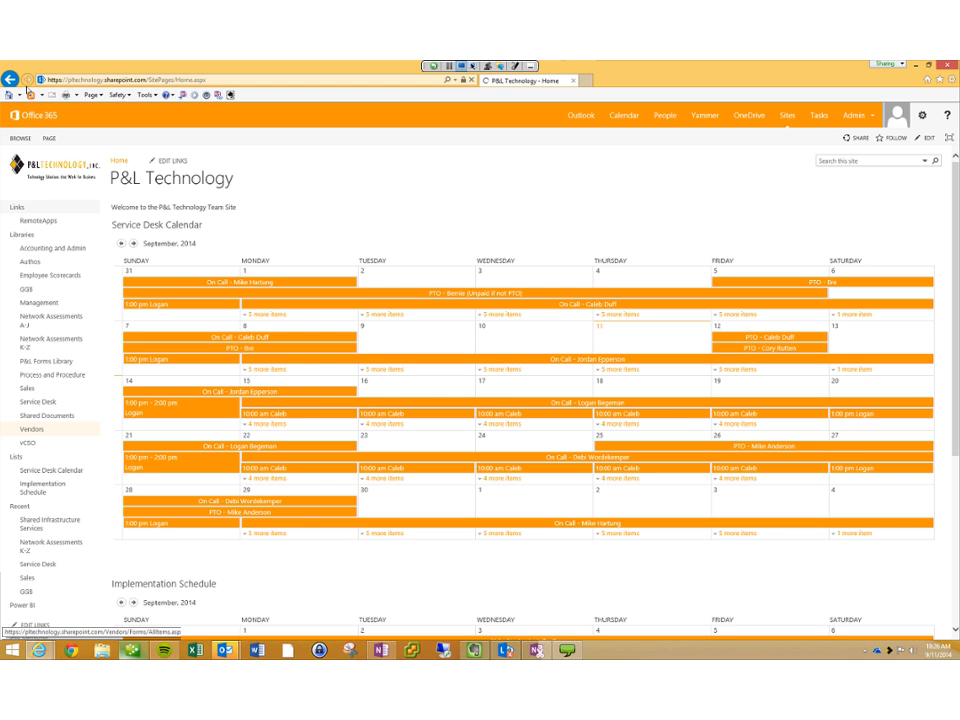
{"action": "left_click", "coordinate": [27, 388]}
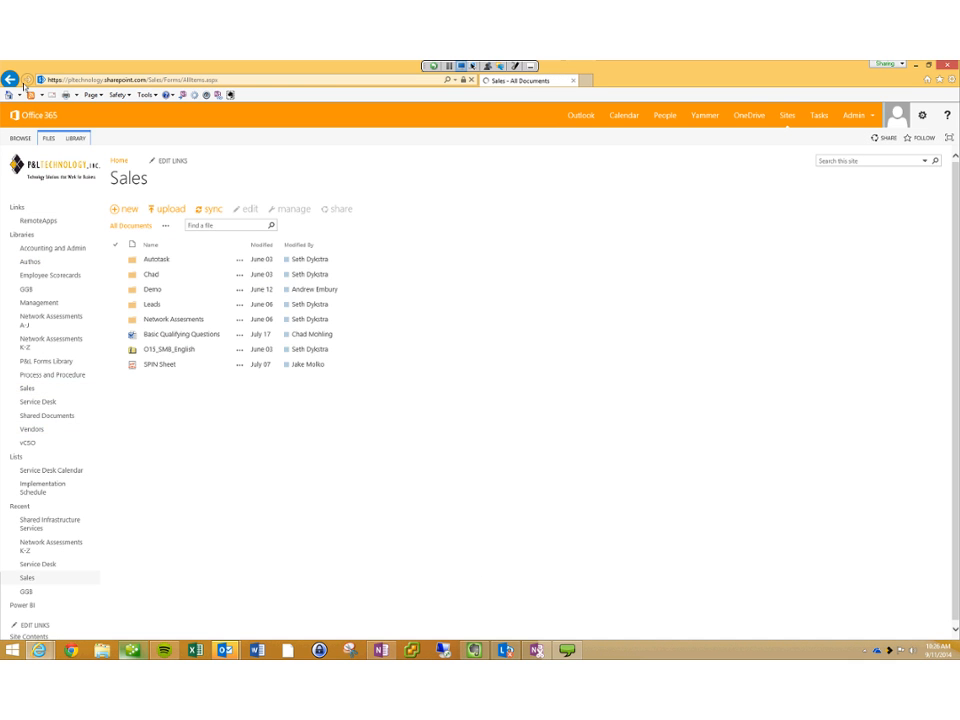
{"action": "left_click", "coordinate": [152, 289]}
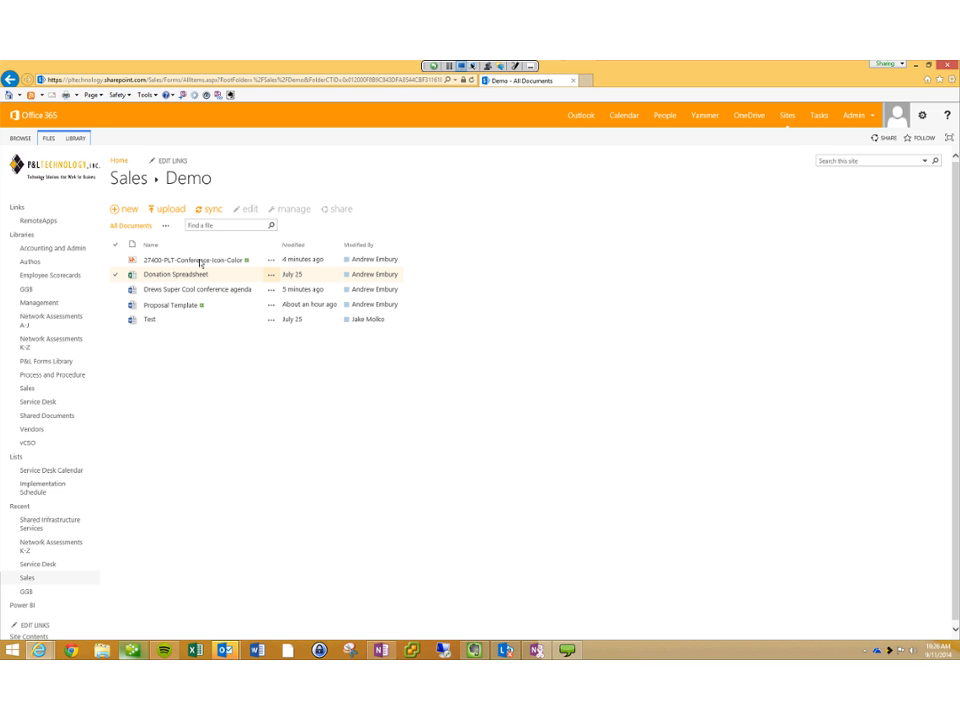
{"action": "left_click", "coordinate": [271, 274]}
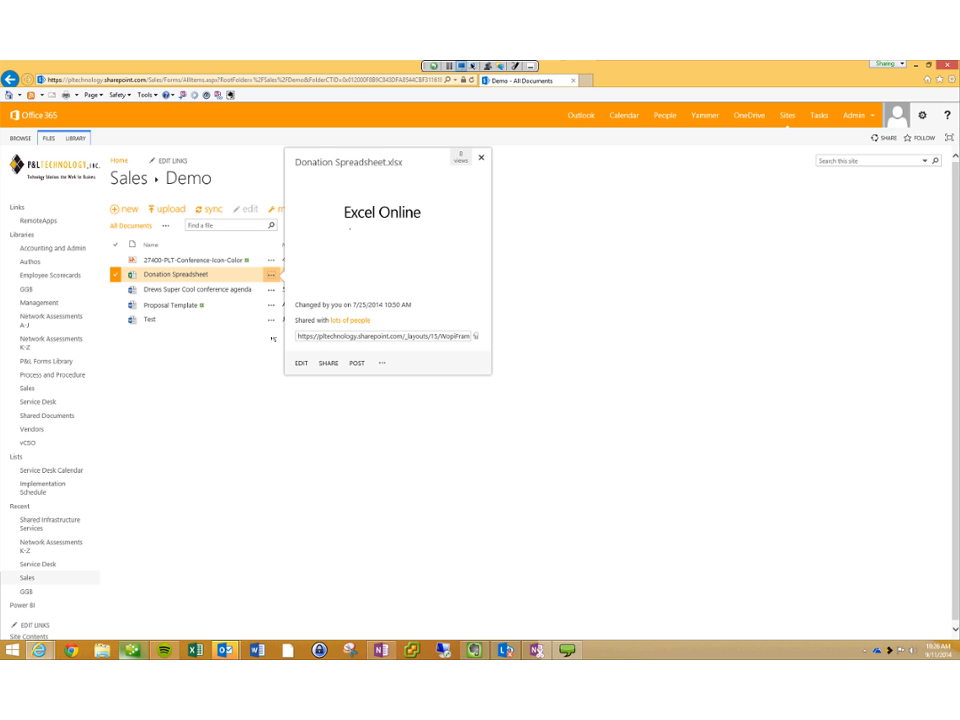
{"action": "left_click", "coordinate": [382, 363]}
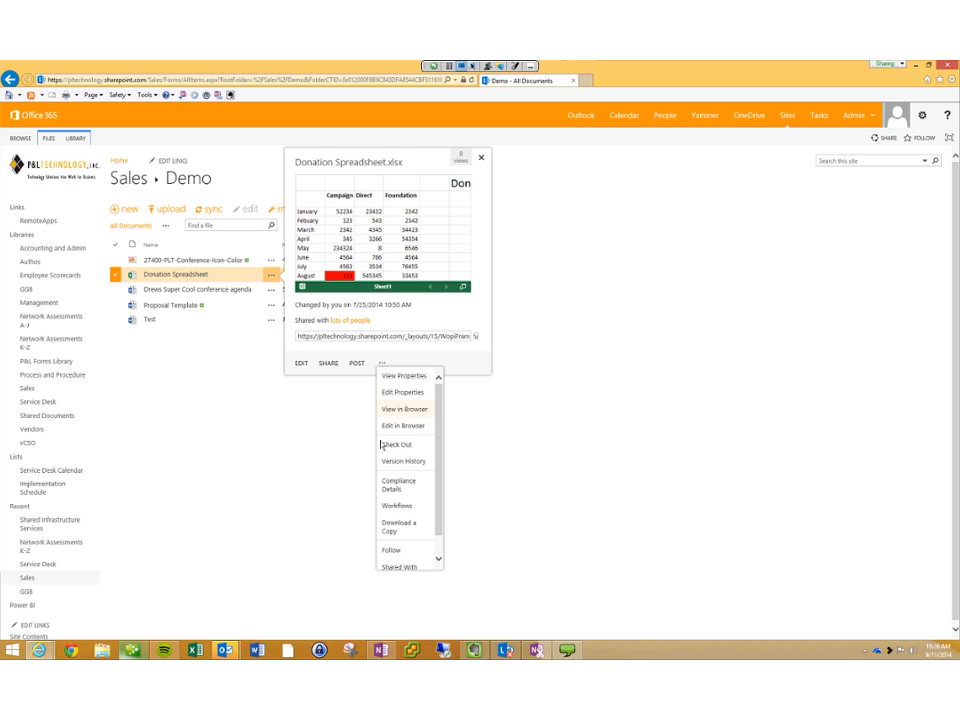
{"action": "scroll", "coordinate": [381, 445], "scroll_direction": "down", "scroll_amount": 2}
{"action": "left_click", "coordinate": [404, 435]}
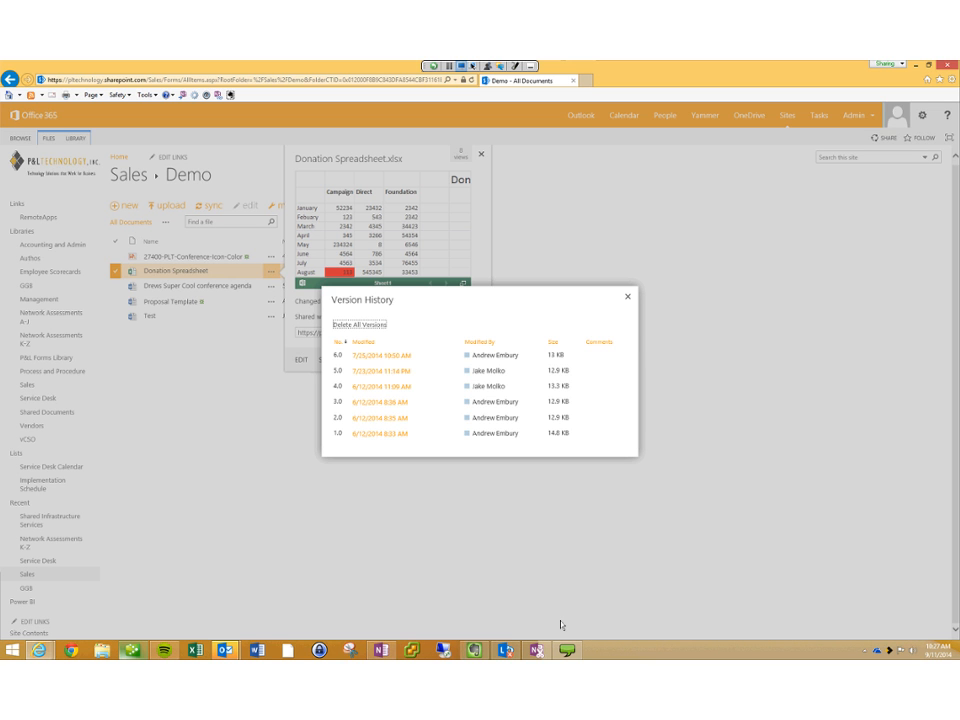
{"action": "left_click", "coordinate": [418, 371]}
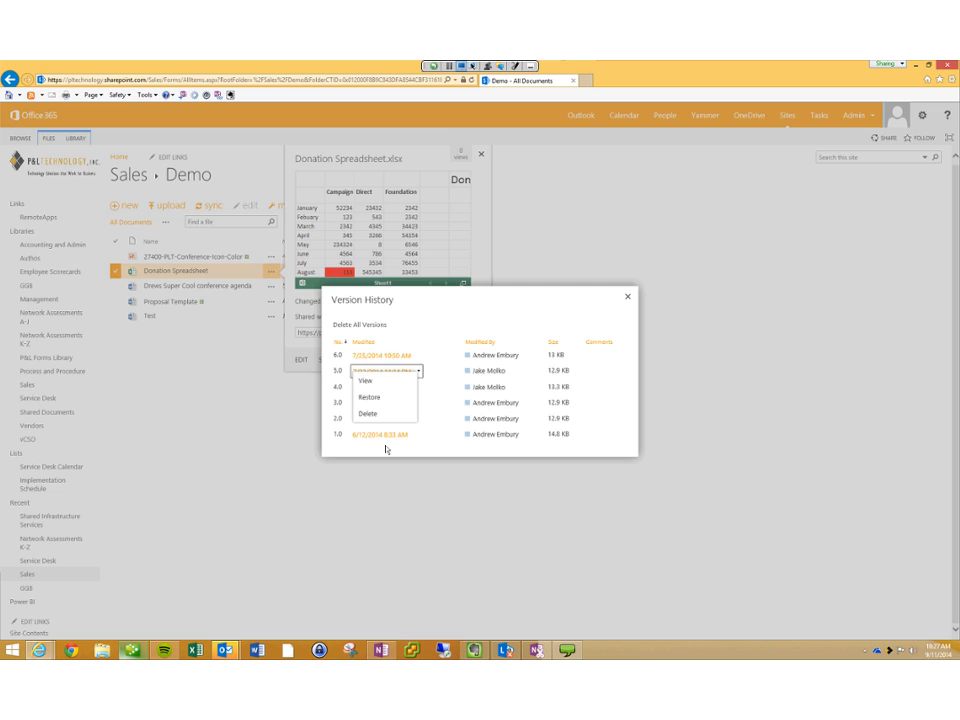
{"action": "left_click", "coordinate": [628, 297]}
{"action": "left_click", "coordinate": [481, 154]}
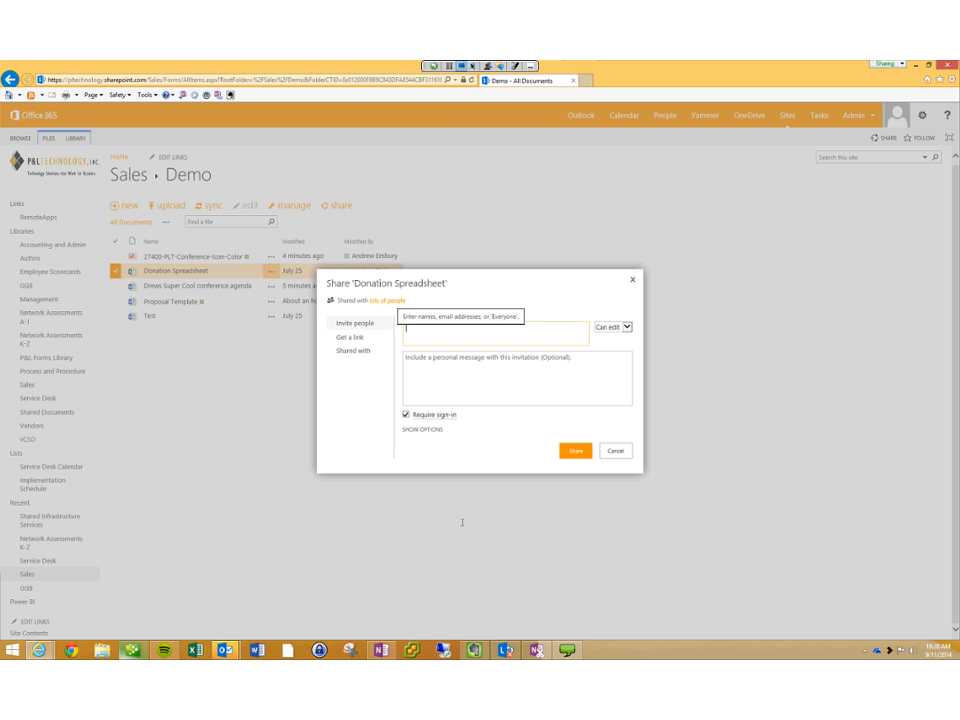
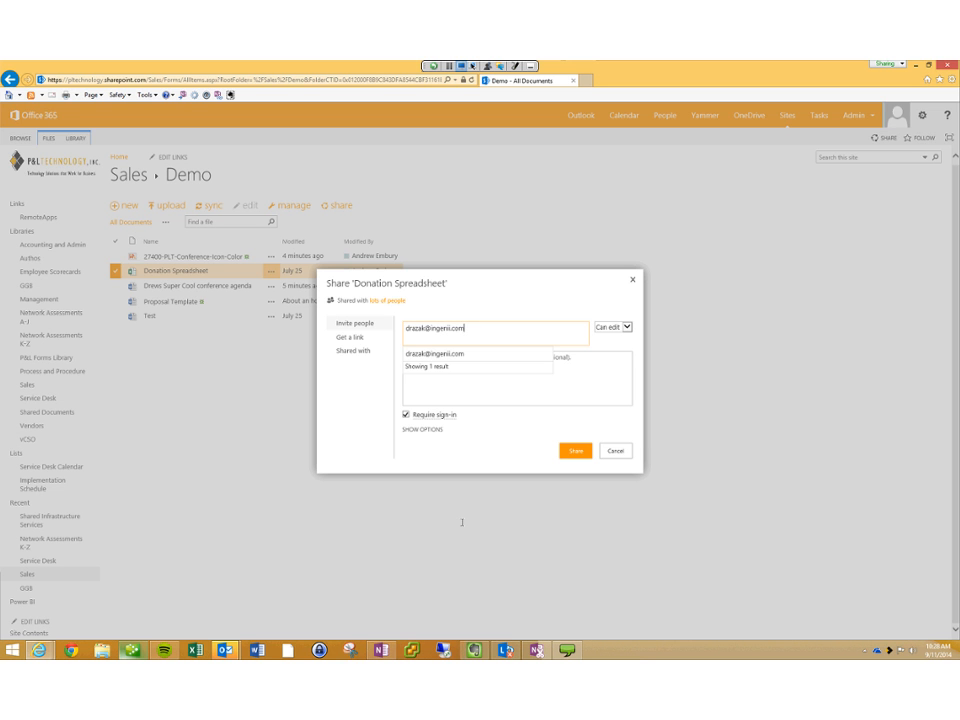
Step: Invite one external recipient's e-mail address to Donation Spreadsheet with Can view permission
{"action": "left_click", "coordinate": [434, 353]}
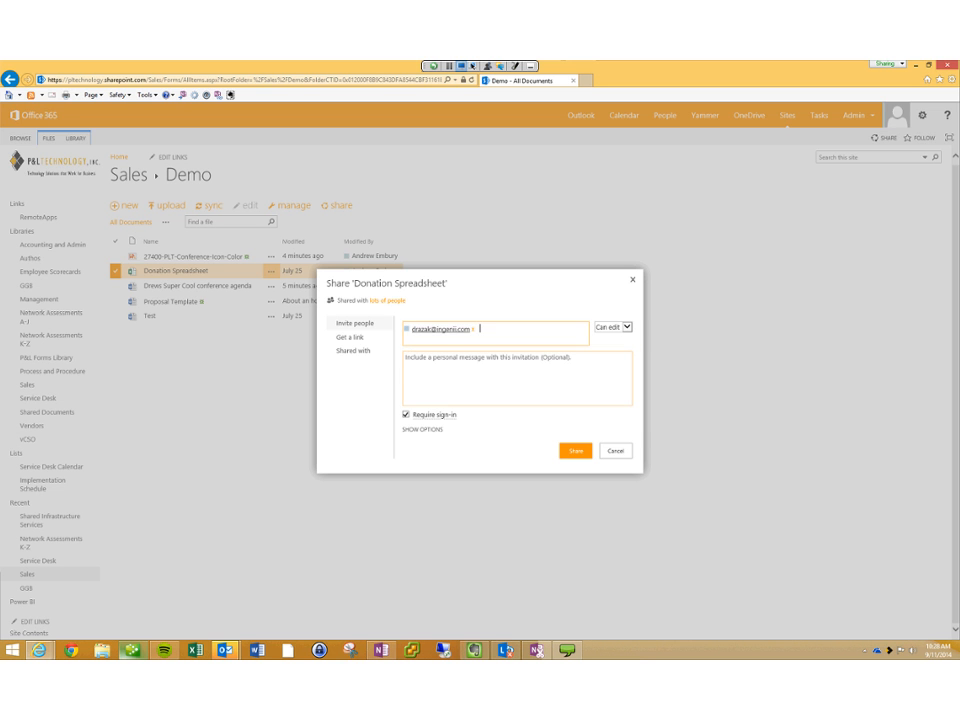
{"action": "left_click", "coordinate": [627, 327]}
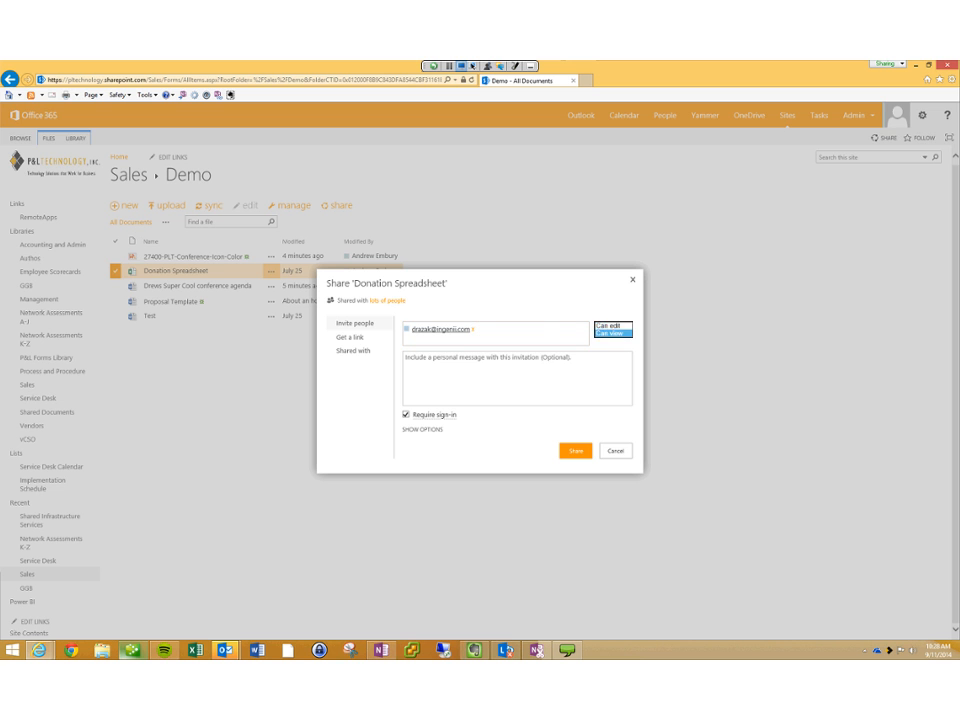
{"action": "left_click", "coordinate": [613, 335]}
{"action": "left_click", "coordinate": [510, 372]}
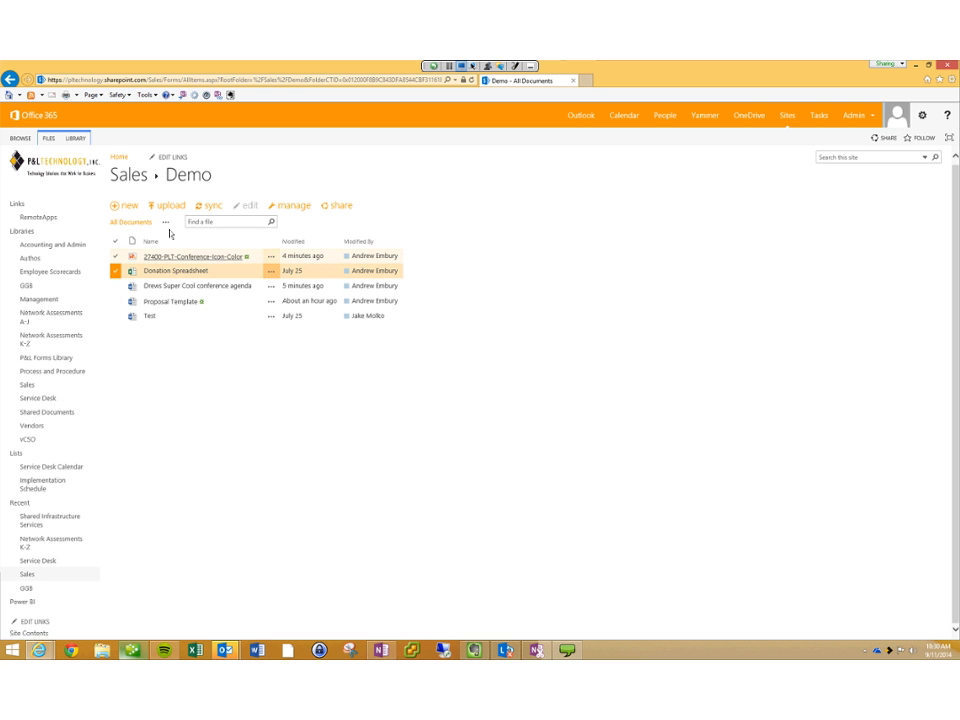
Step: Show the FILES ribbon commands above the Sales Demo folder
{"action": "left_click", "coordinate": [48, 138]}
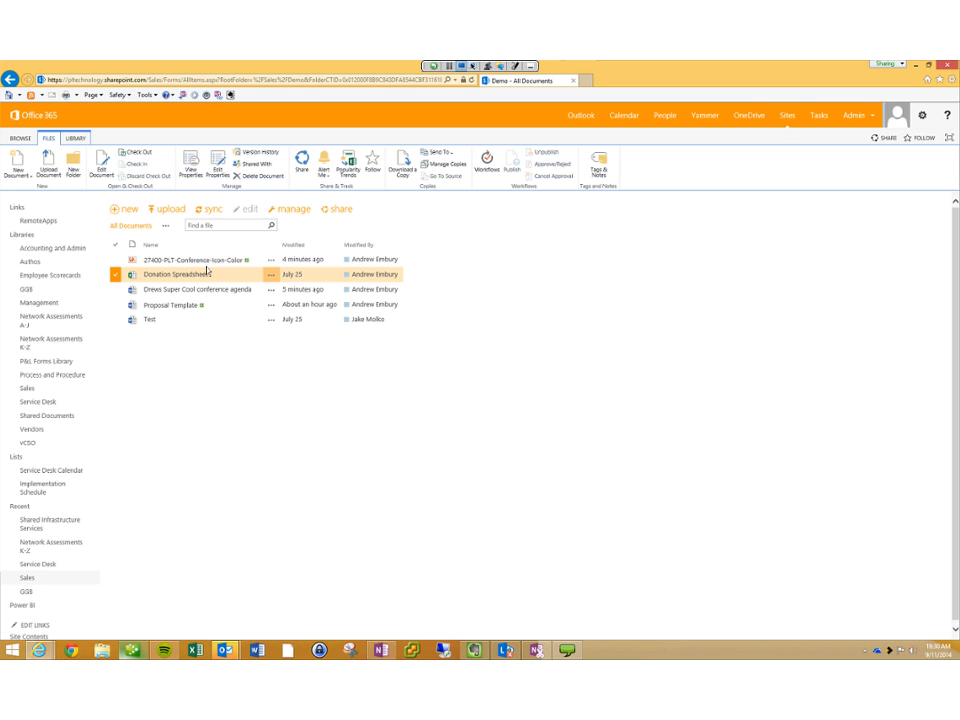
Step: Use the LIBRARY ribbon's E-mail a Link to start an Outlook message with the library URL
{"action": "left_click", "coordinate": [77, 138]}
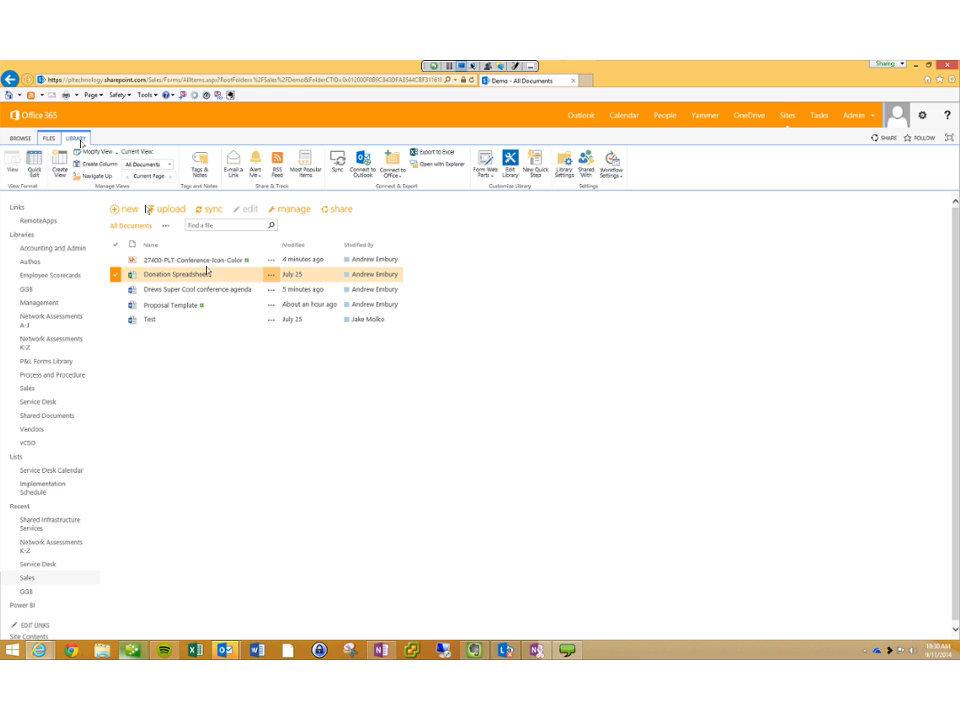
{"action": "left_click", "coordinate": [233, 164]}
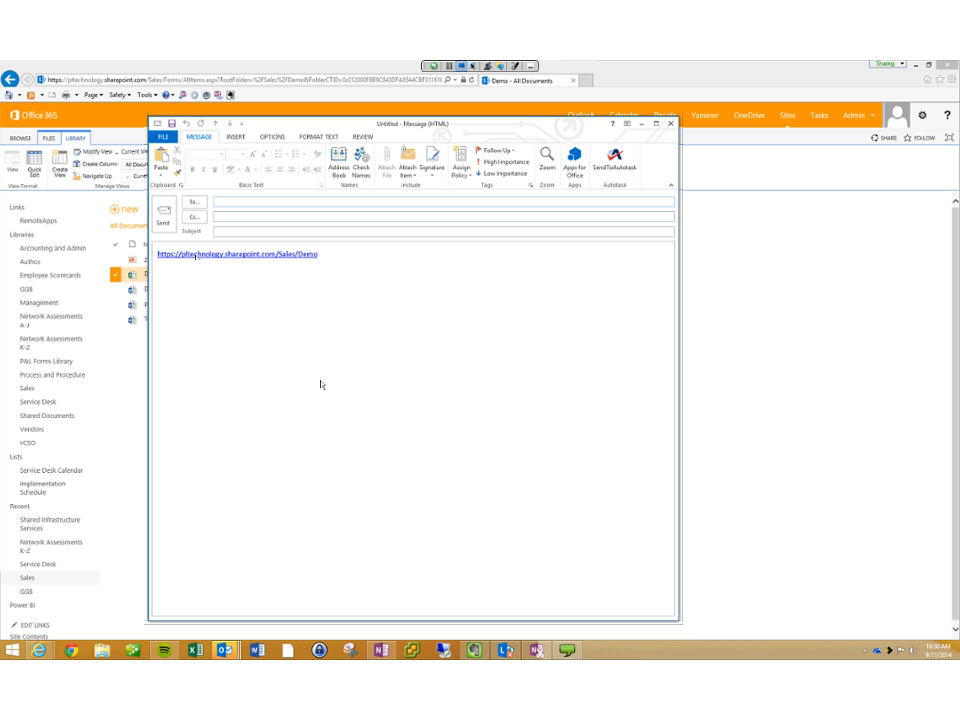
Step: Type a greeting to the team below the link, then close the draft without saving
{"action": "left_click", "coordinate": [322, 384]}
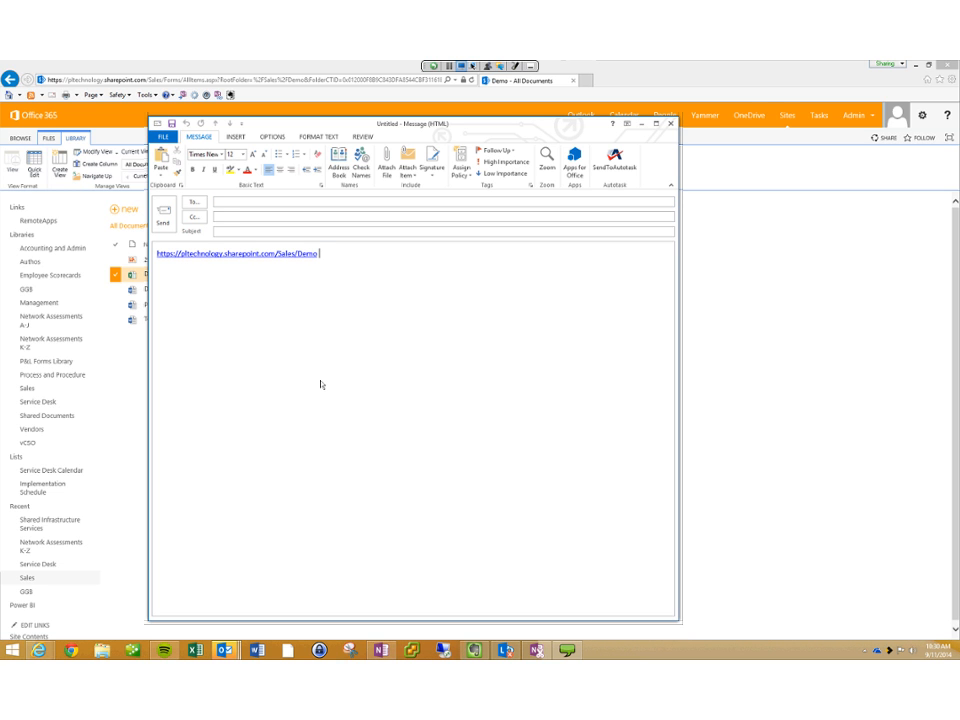
{"action": "key", "text": "Return"}
{"action": "key", "text": "Return"}
{"action": "type", "text": "Heat t"}
{"action": "key", "text": "BackSpace"}
{"action": "key", "text": "BackSpace"}
{"action": "key", "text": "BackSpace"}
{"action": "key", "text": "BackSpace"}
{"action": "type", "text": "y team,"}
{"action": "key", "text": "Return"}
{"action": "key", "text": "Return"}
{"action": "key", "text": "BackSpace"}
{"action": "key", "text": "Escape"}
{"action": "key", "text": "n"}
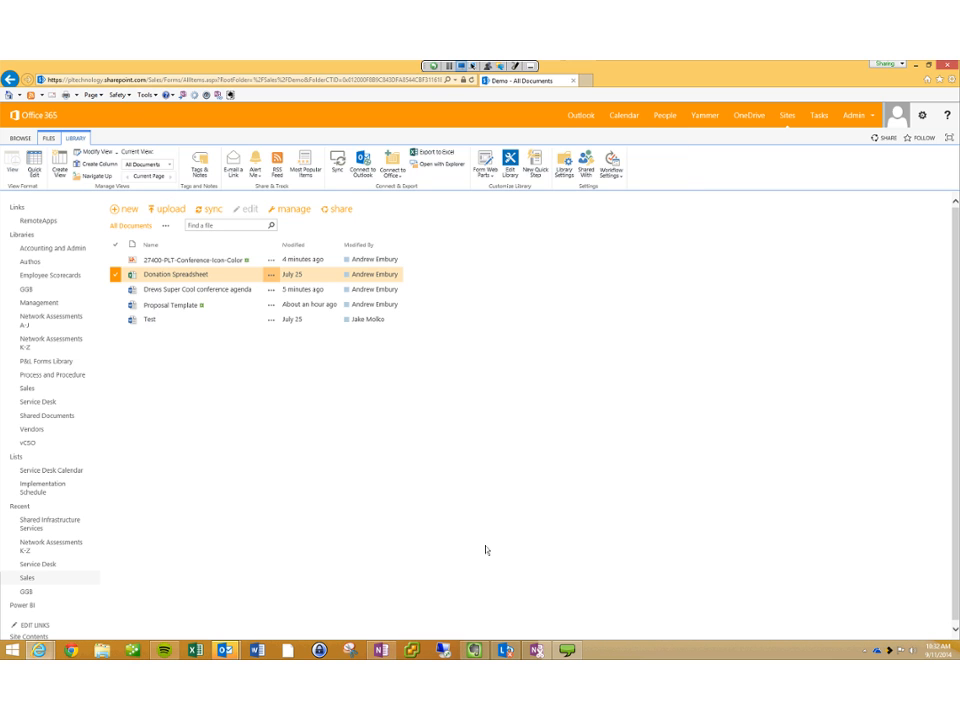